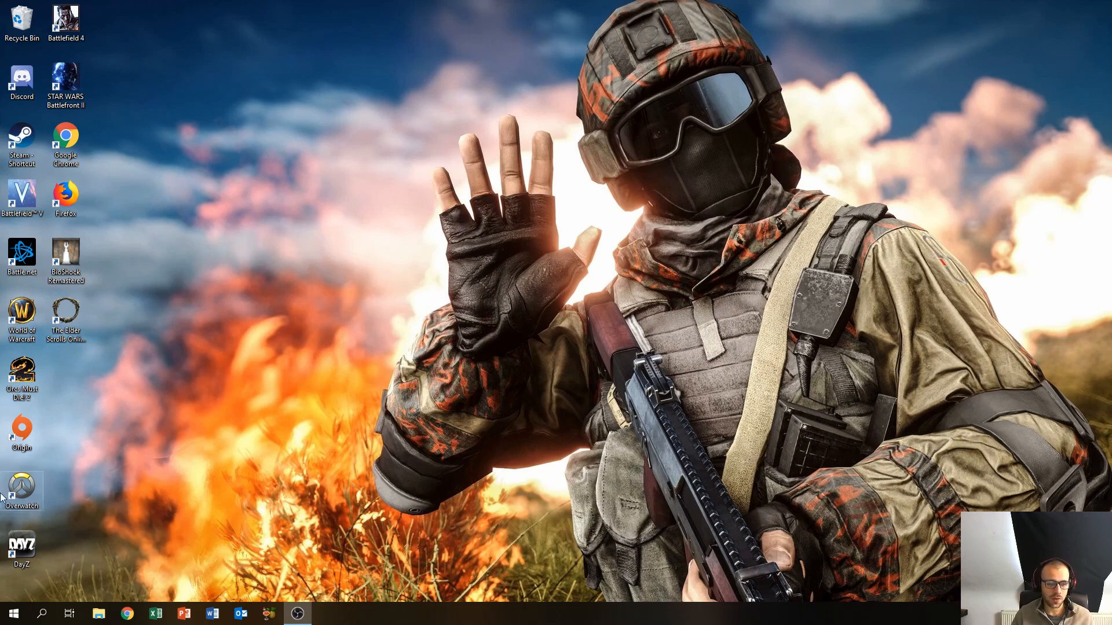
# Step: Open Hyper-V Manager from the Windows desktop
pyautogui.click(14, 613)
pyautogui.write('hyp')
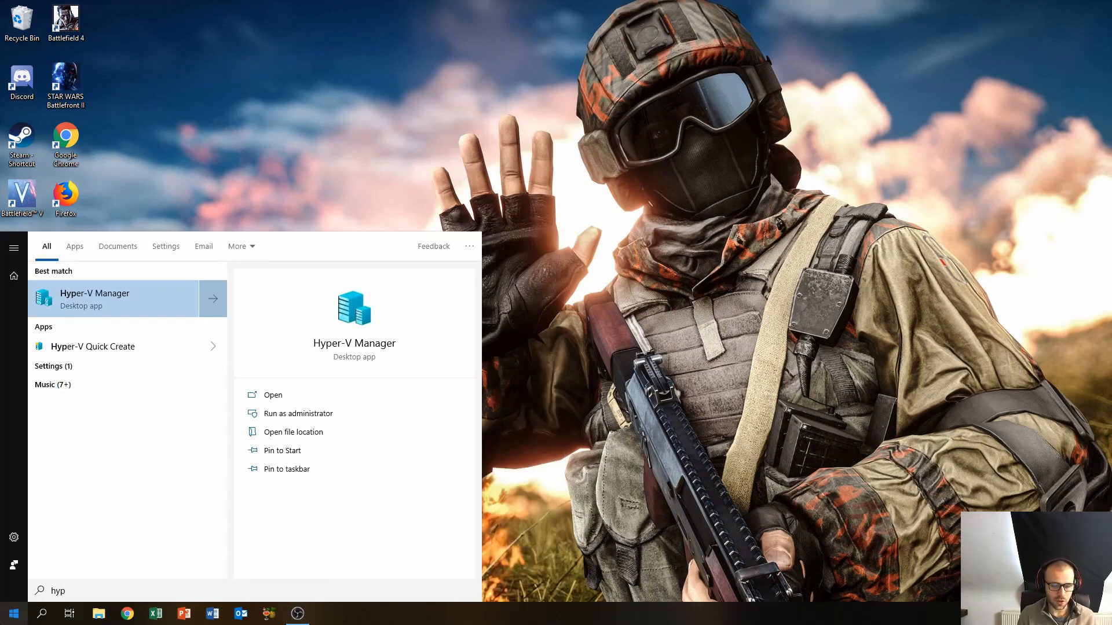
pyautogui.press('Return')
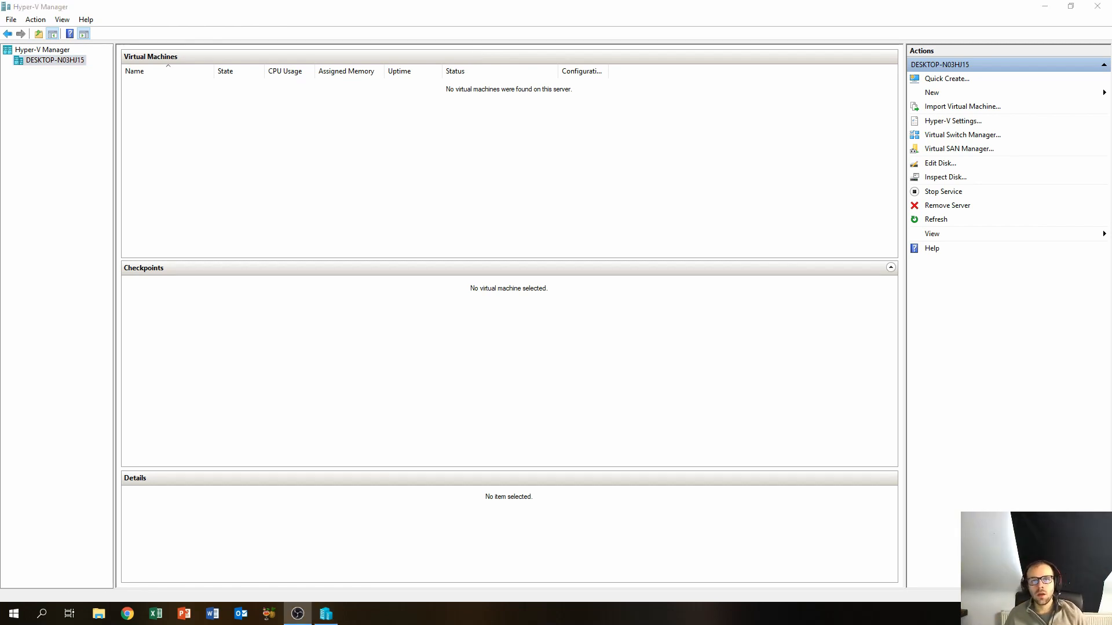
pyautogui.click(369, 237)
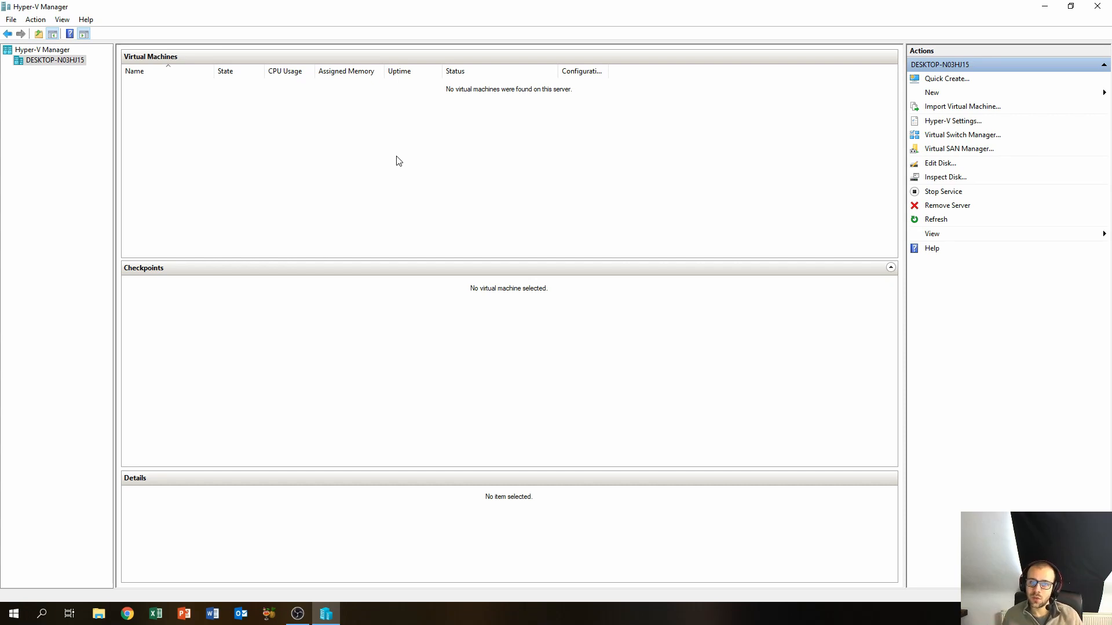
# Step: Create a new virtual network switch of type External in the Virtual Switch Manager
pyautogui.click(954, 139)
pyautogui.click(445, 153)
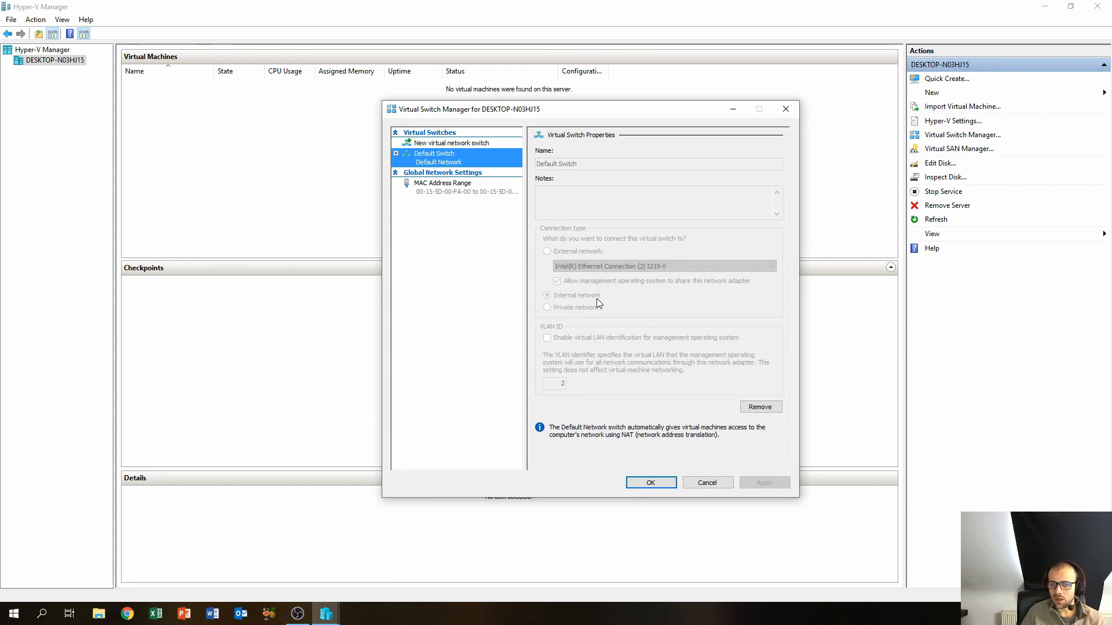
pyautogui.click(436, 144)
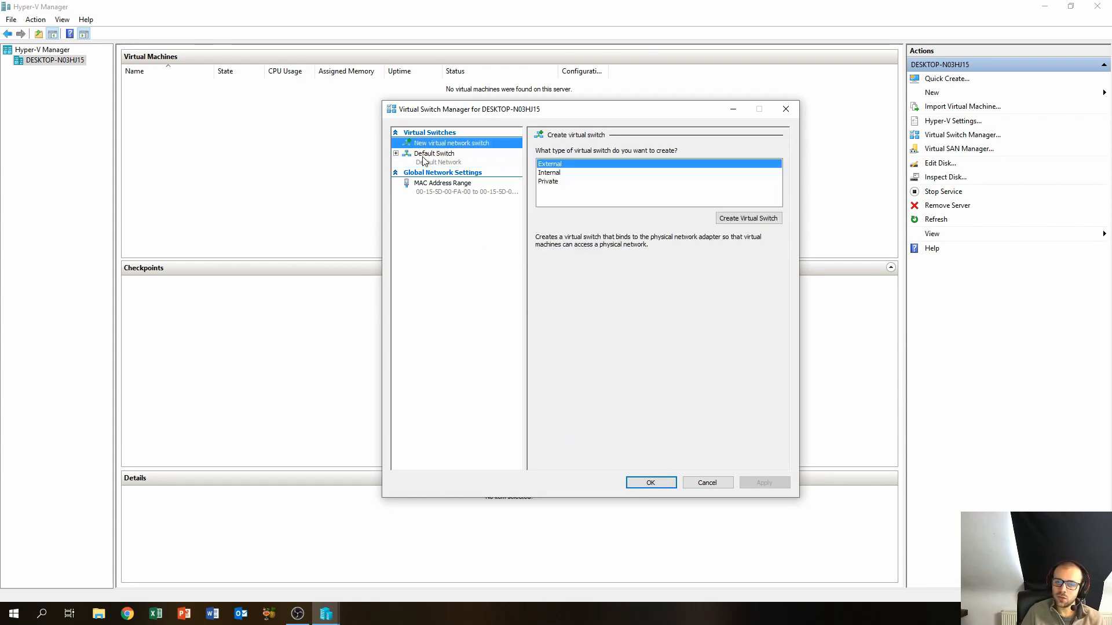
pyautogui.click(551, 173)
pyautogui.click(552, 166)
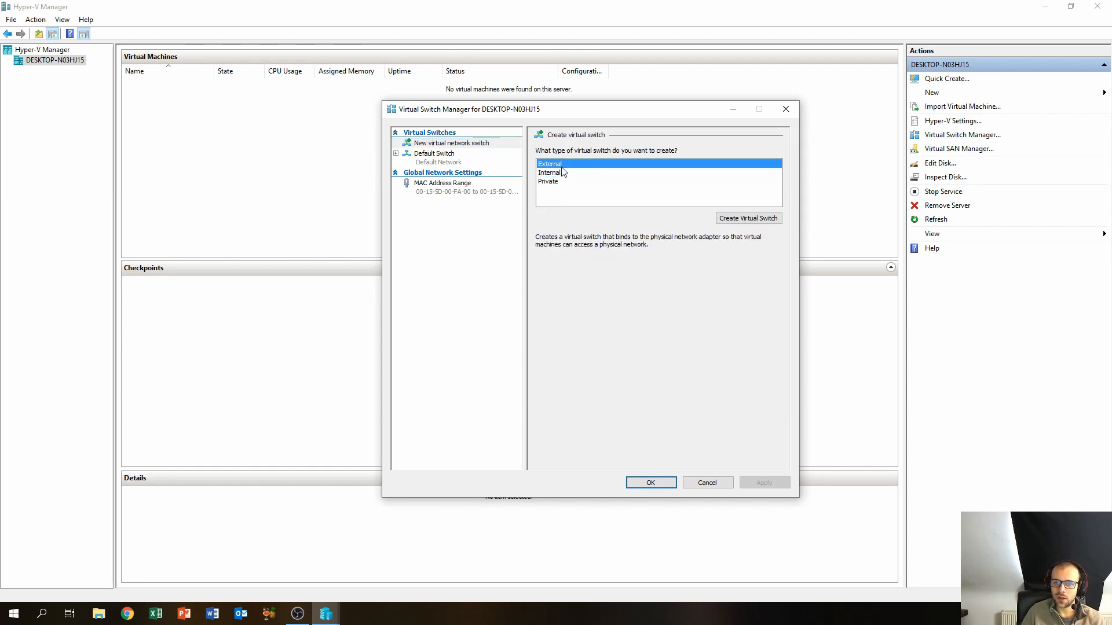
pyautogui.click(747, 220)
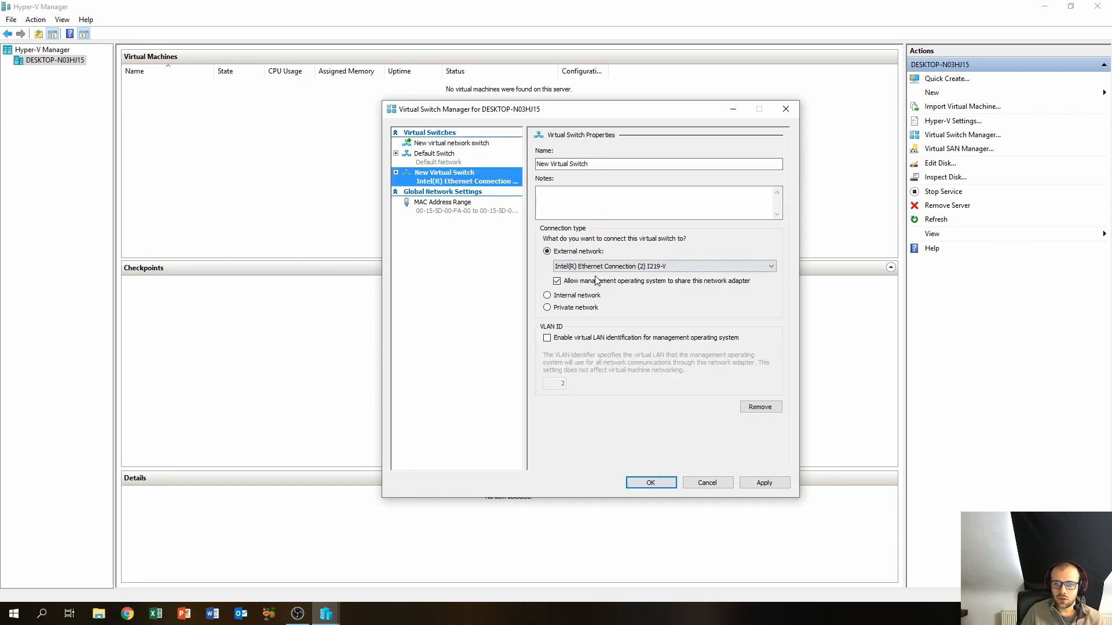
# Step: Bind the new virtual switch to the Intel(R) Ethernet Connection (2) I219-V adapter and apply the networking changes
pyautogui.click(669, 266)
pyautogui.click(670, 266)
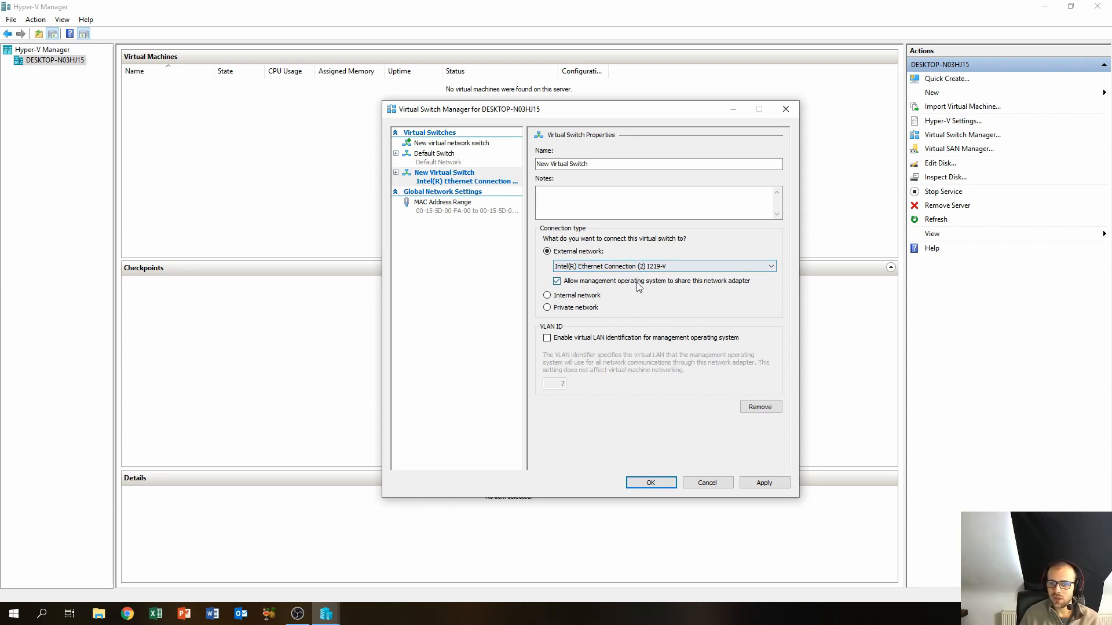
pyautogui.click(672, 266)
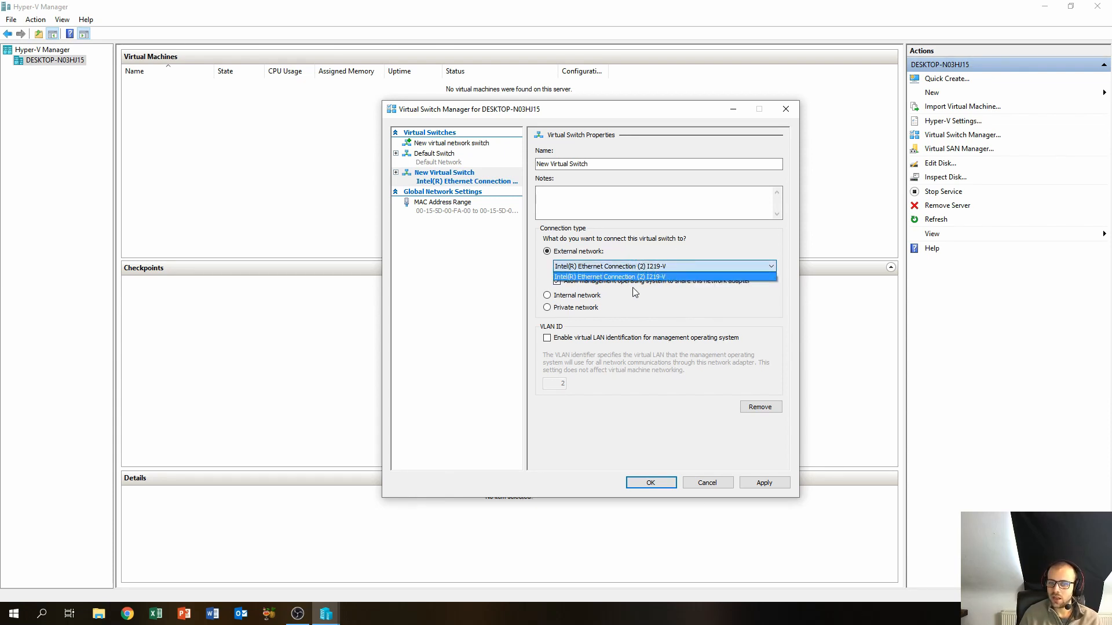
pyautogui.click(653, 271)
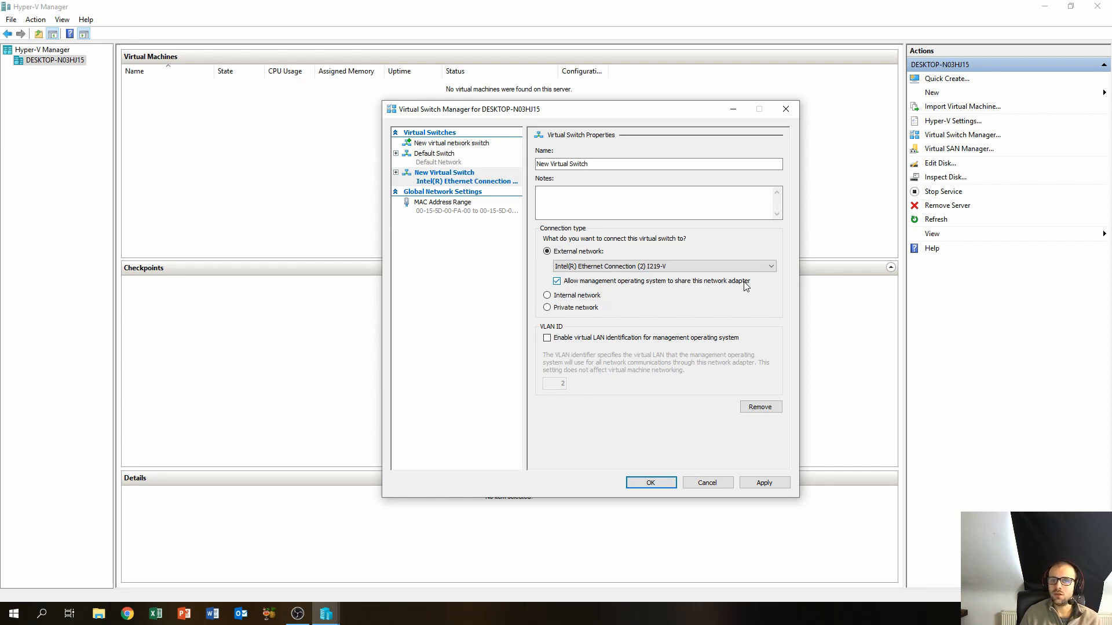
pyautogui.click(770, 483)
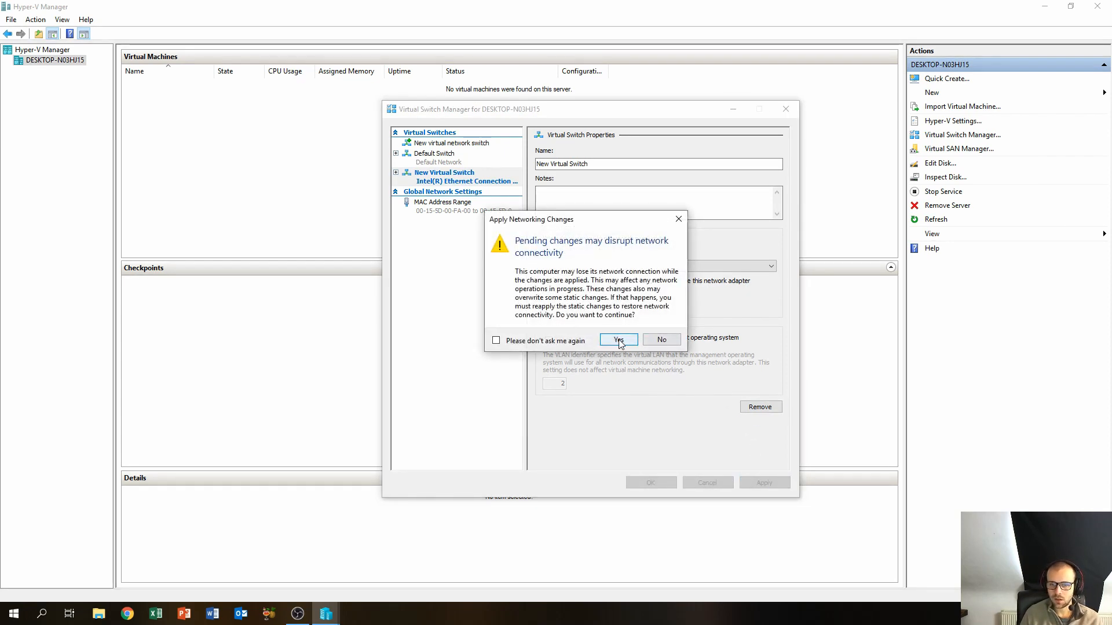
pyautogui.click(619, 340)
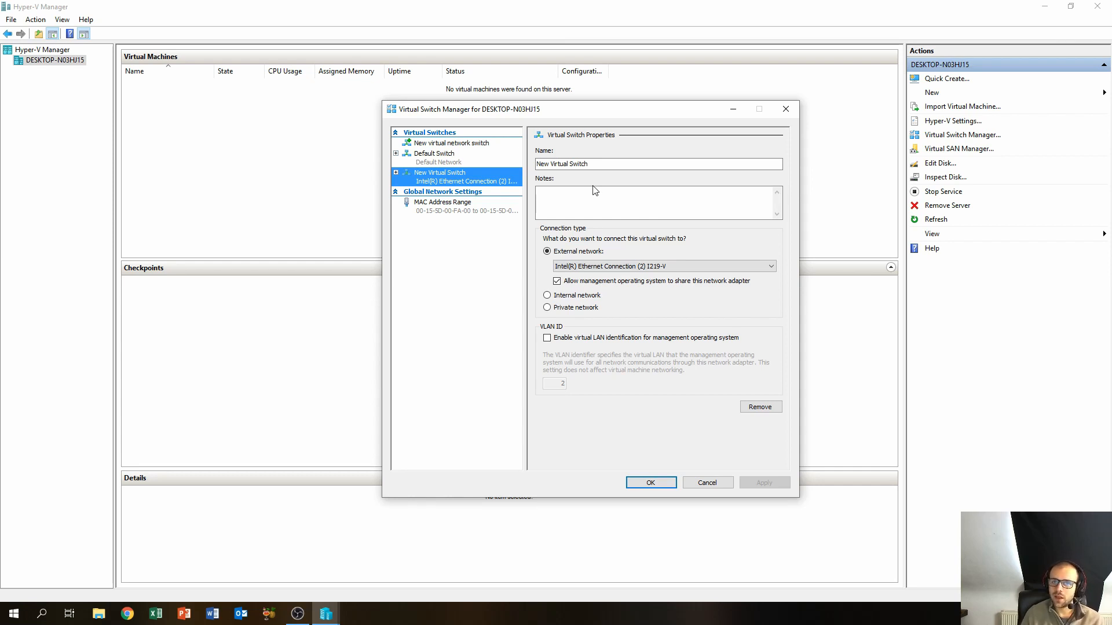
pyautogui.click(660, 481)
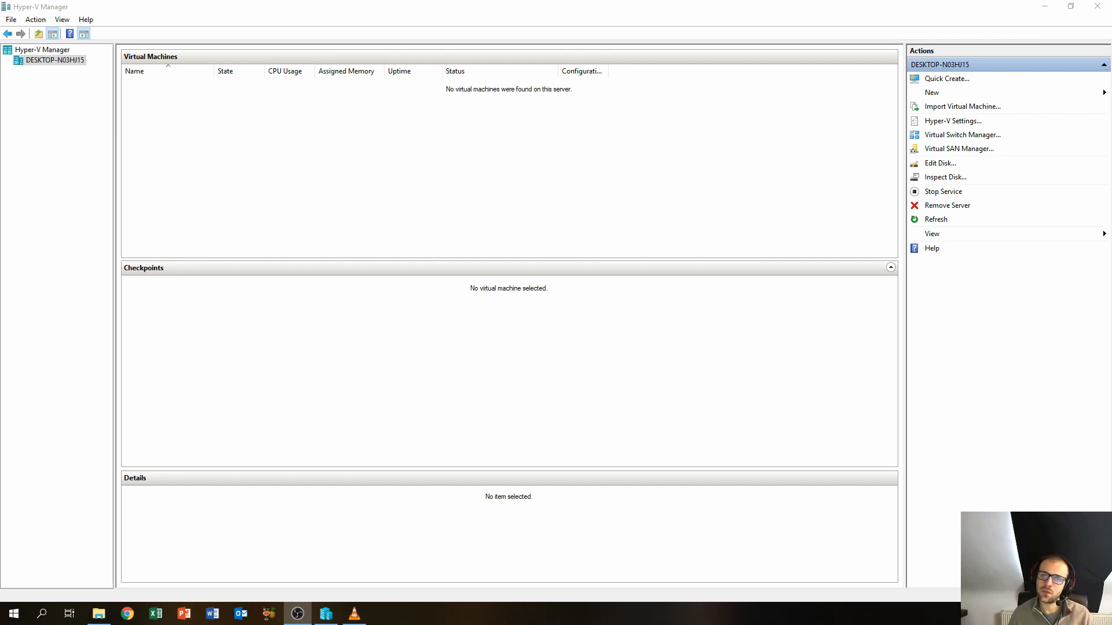
# Step: Open Quick Create and review the descriptions of the offered operating systems, including Ubuntu 18.04.1 LTS and MSIX Packaging Tool Environment
pyautogui.click(943, 81)
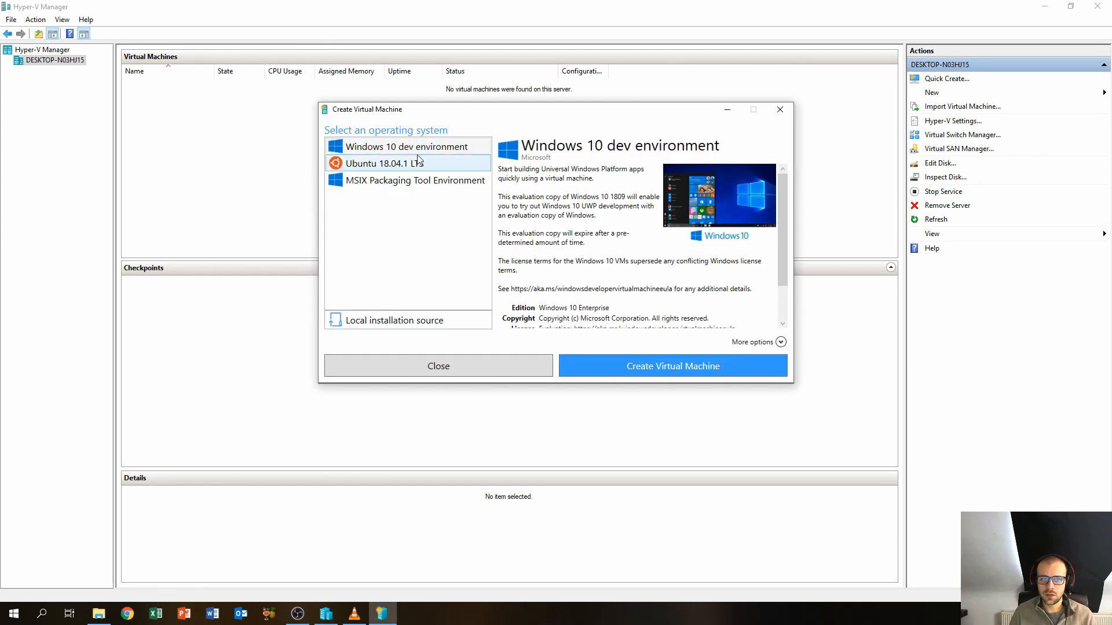
pyautogui.moveTo(505, 116); pyautogui.dragTo(490, 126)
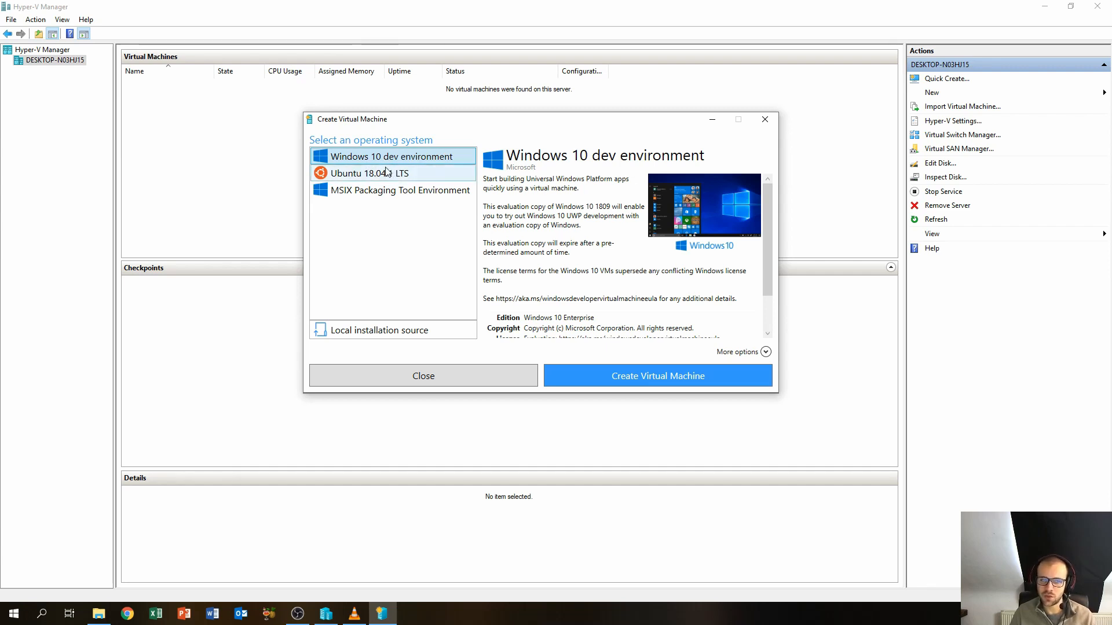
pyautogui.click(365, 174)
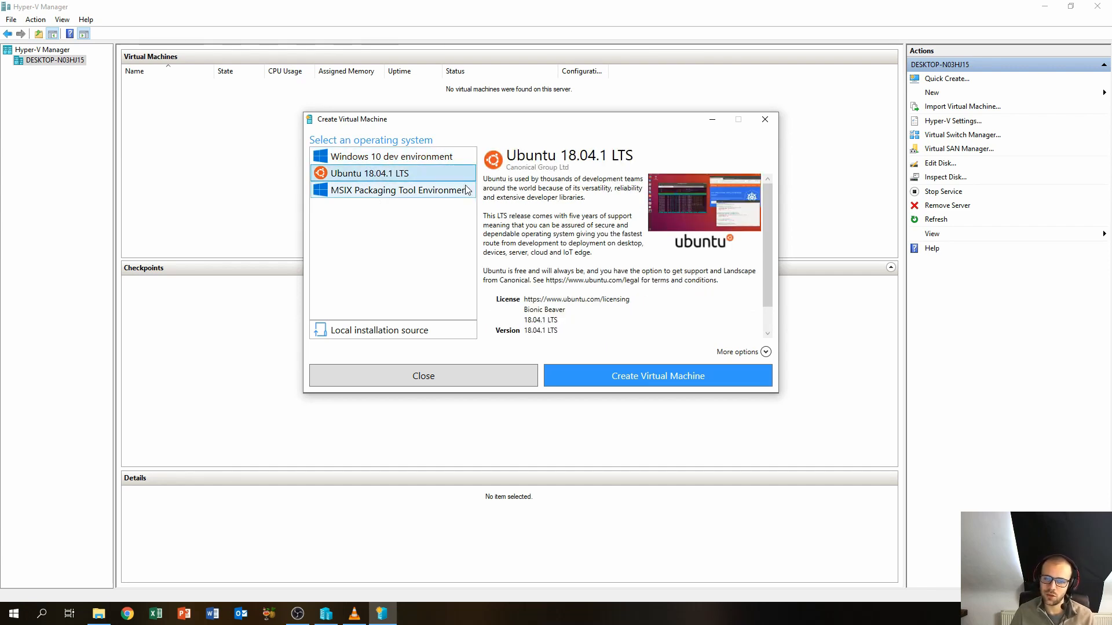
pyautogui.click(370, 191)
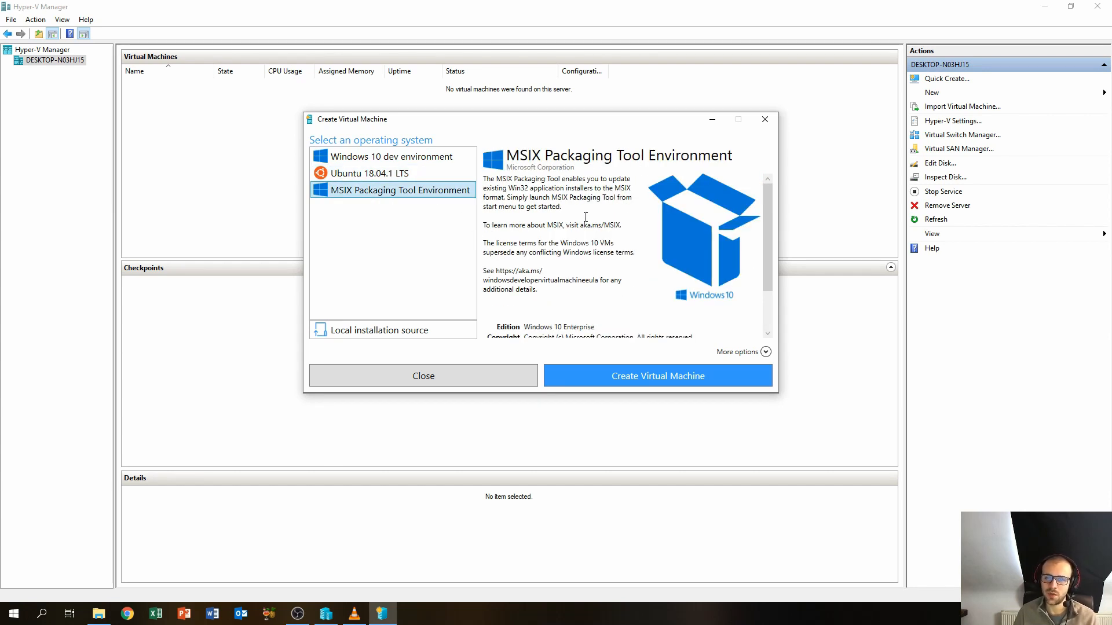
pyautogui.scroll(-2, 634, 226)
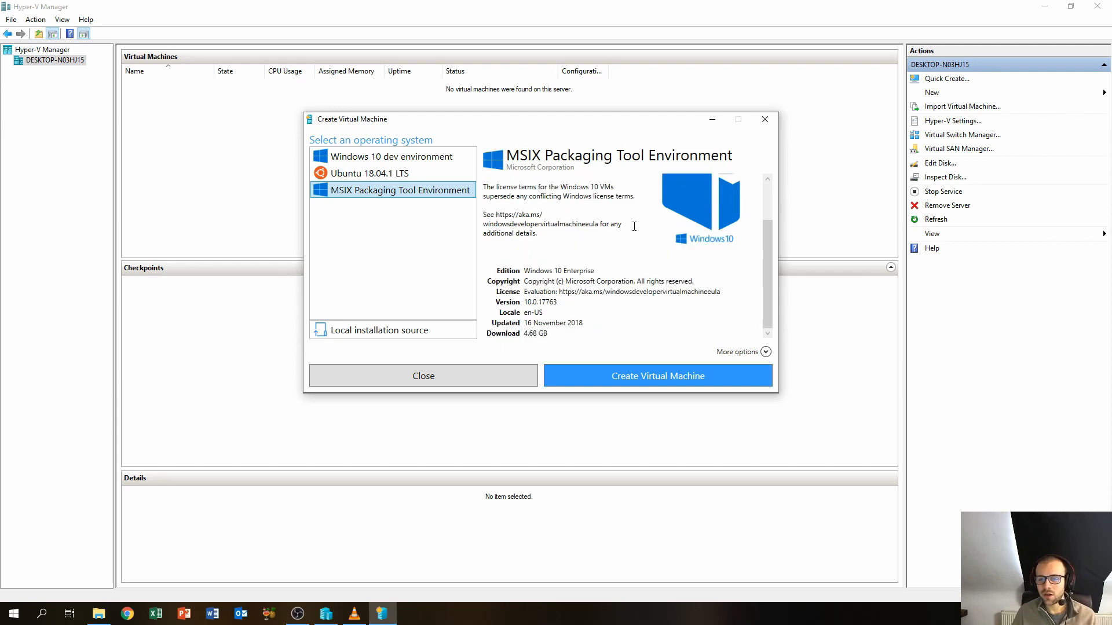
pyautogui.scroll(2, 634, 226)
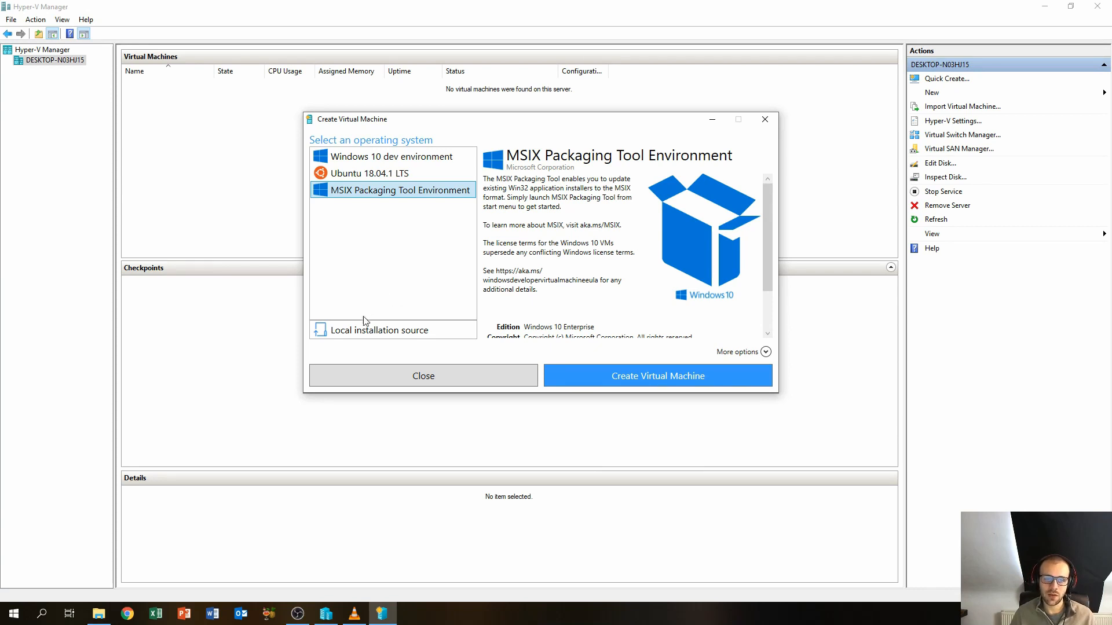
# Step: Choose the Windows10 disc image on the DATA (F:) drive as the local installation source
pyautogui.click(352, 337)
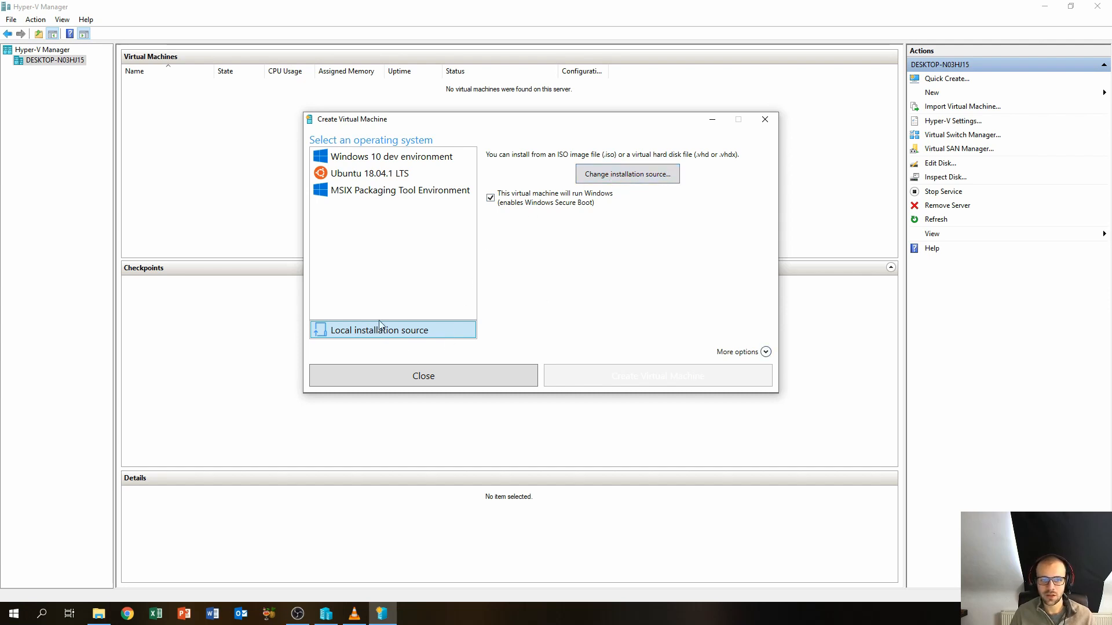
pyautogui.click(626, 176)
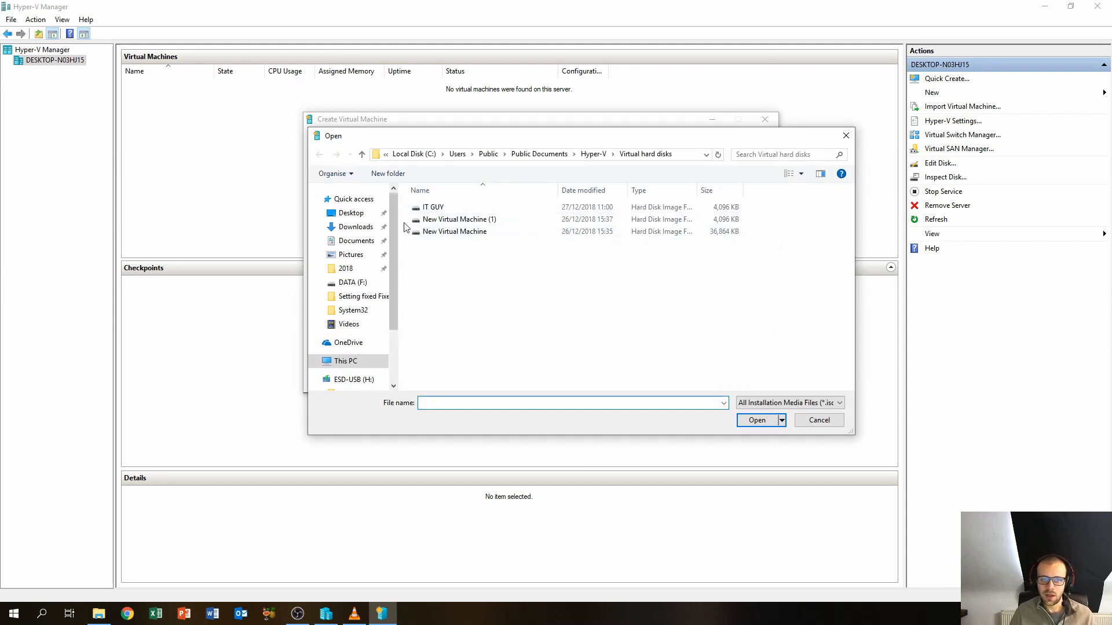
pyautogui.click(406, 156)
pyautogui.click(400, 154)
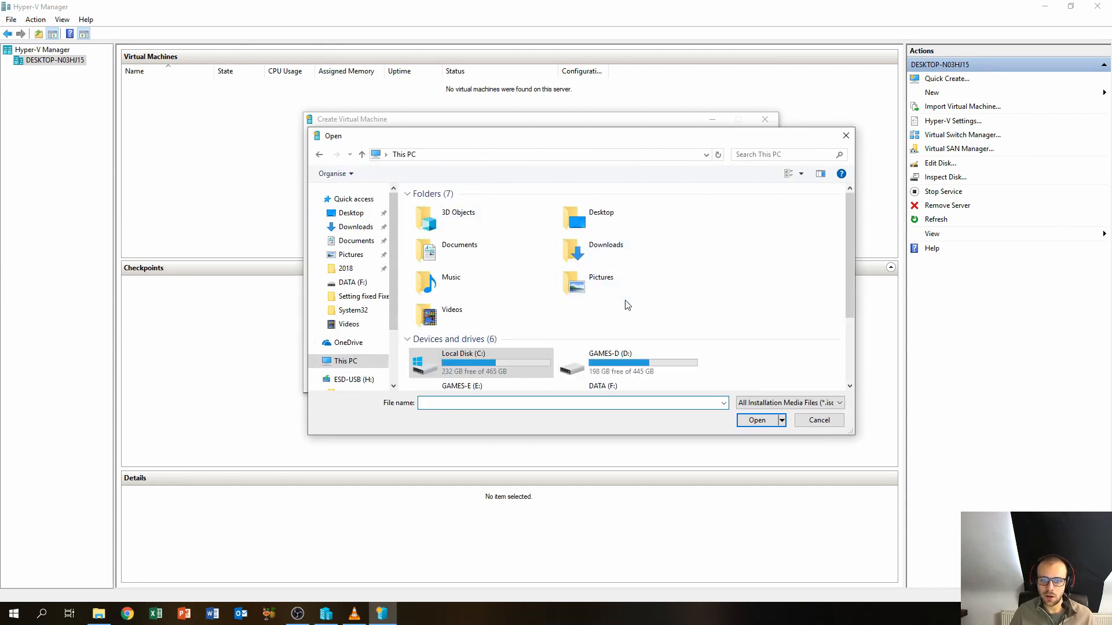
pyautogui.scroll(-2, 603, 340)
pyautogui.doubleClick(633, 323)
pyautogui.click(462, 318)
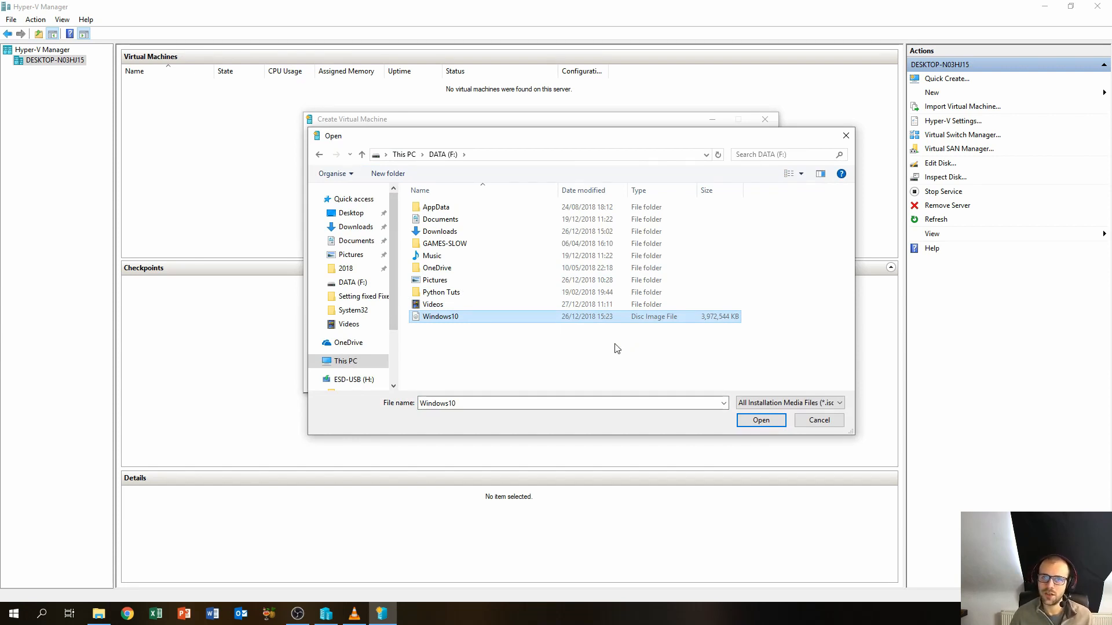
pyautogui.click(761, 421)
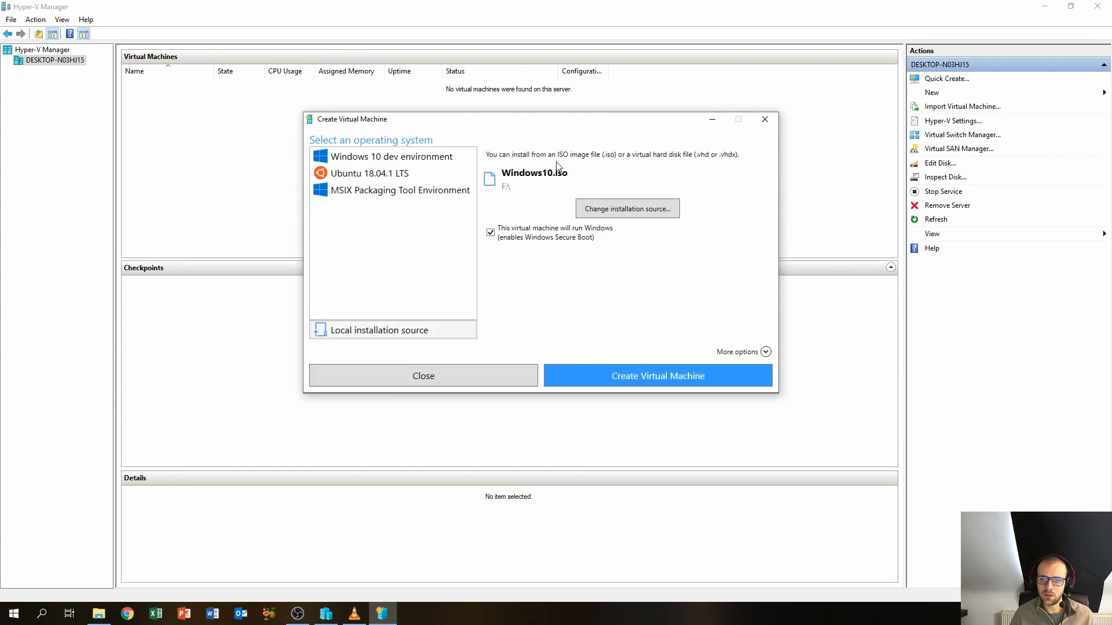
# Step: Review the additional name and network options for the quick-created machine, and close the window without creating it
pyautogui.click(762, 351)
pyautogui.click(429, 407)
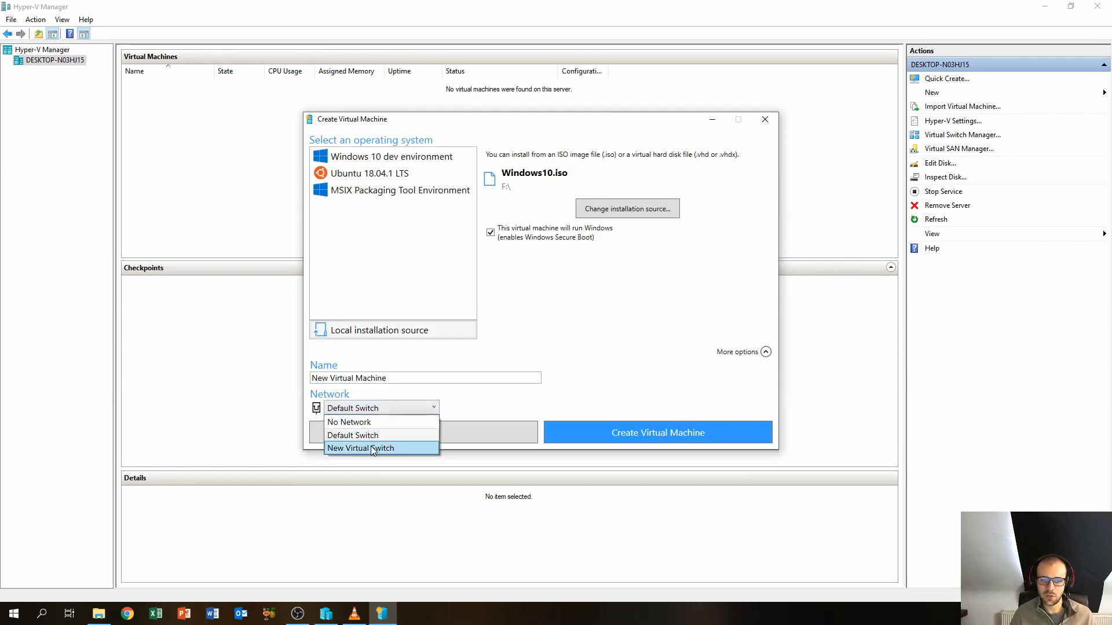
pyautogui.click(600, 440)
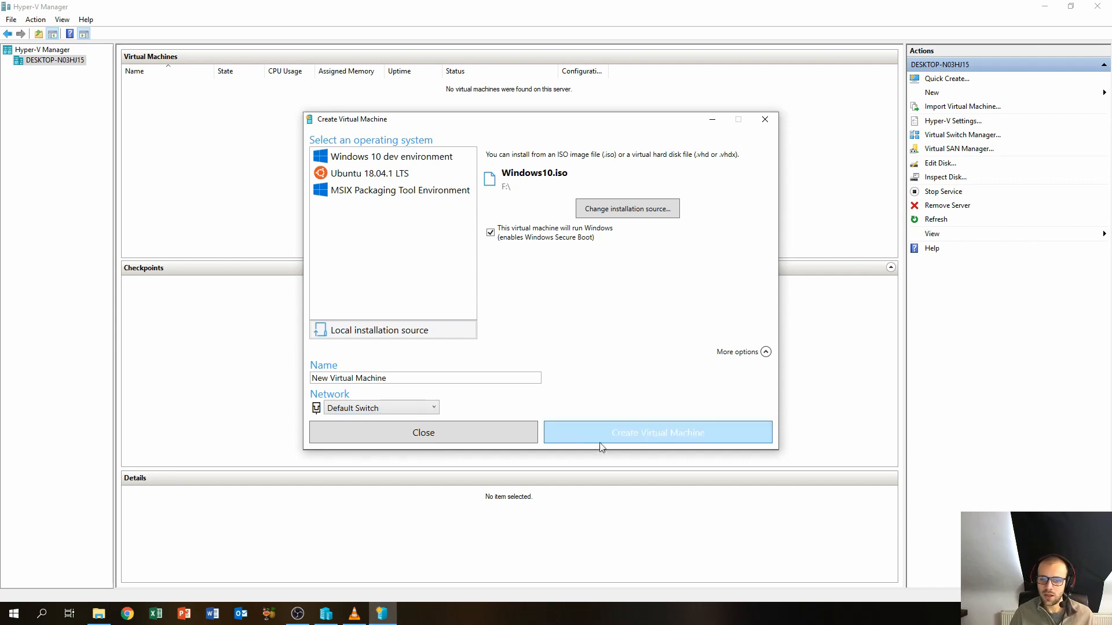
pyautogui.click(655, 440)
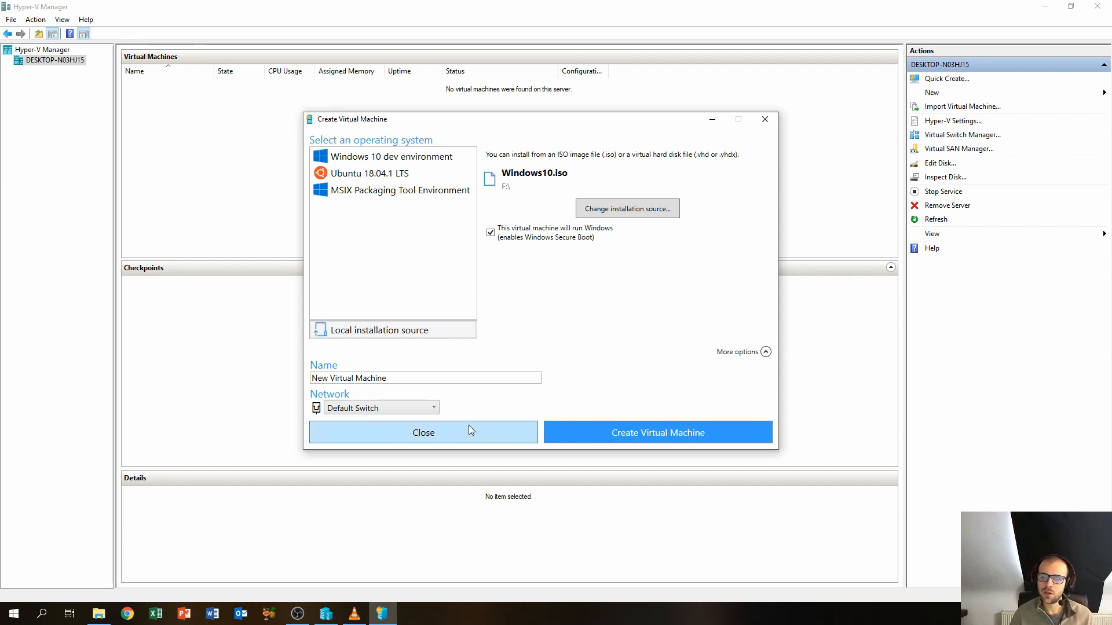
pyautogui.click(423, 433)
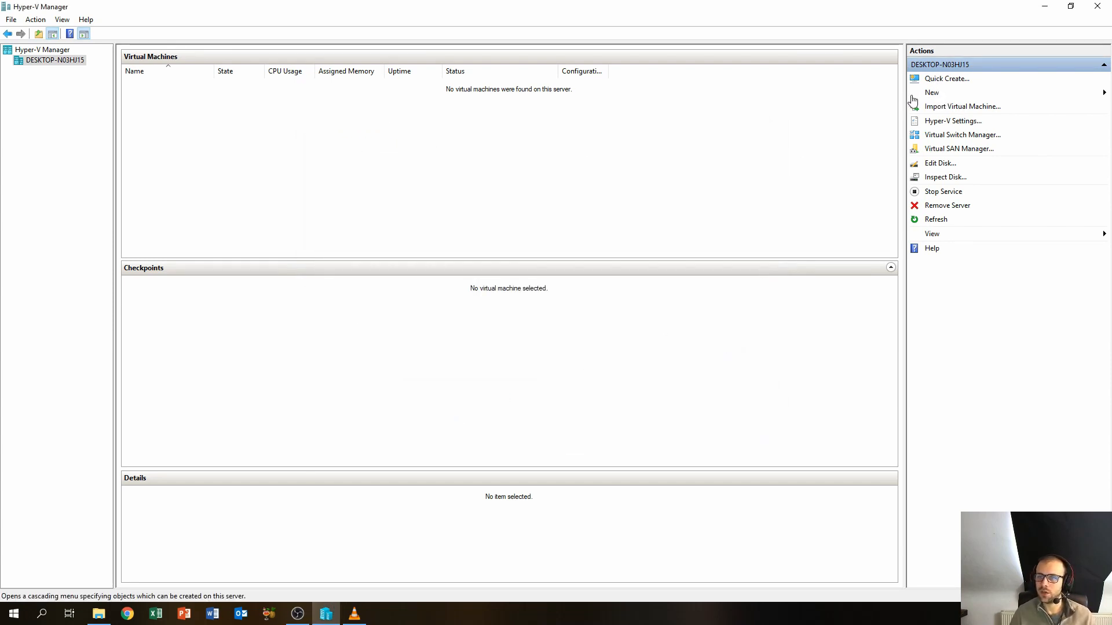
# Step: Start a new virtual machine named DEMO and choose Generation 1 for it
pyautogui.click(946, 97)
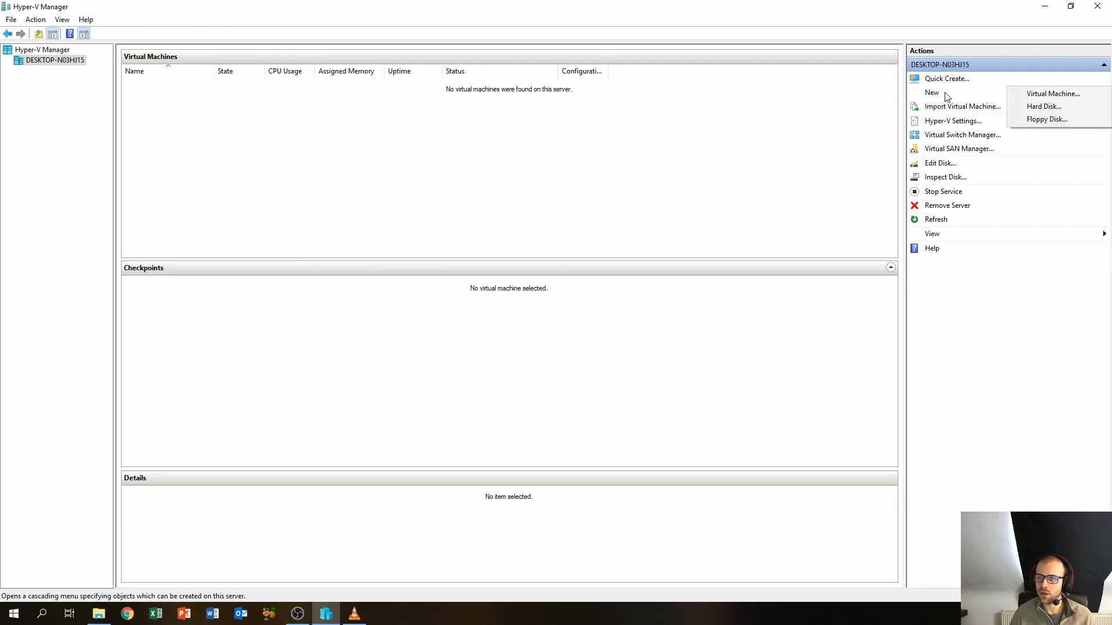
pyautogui.click(1068, 95)
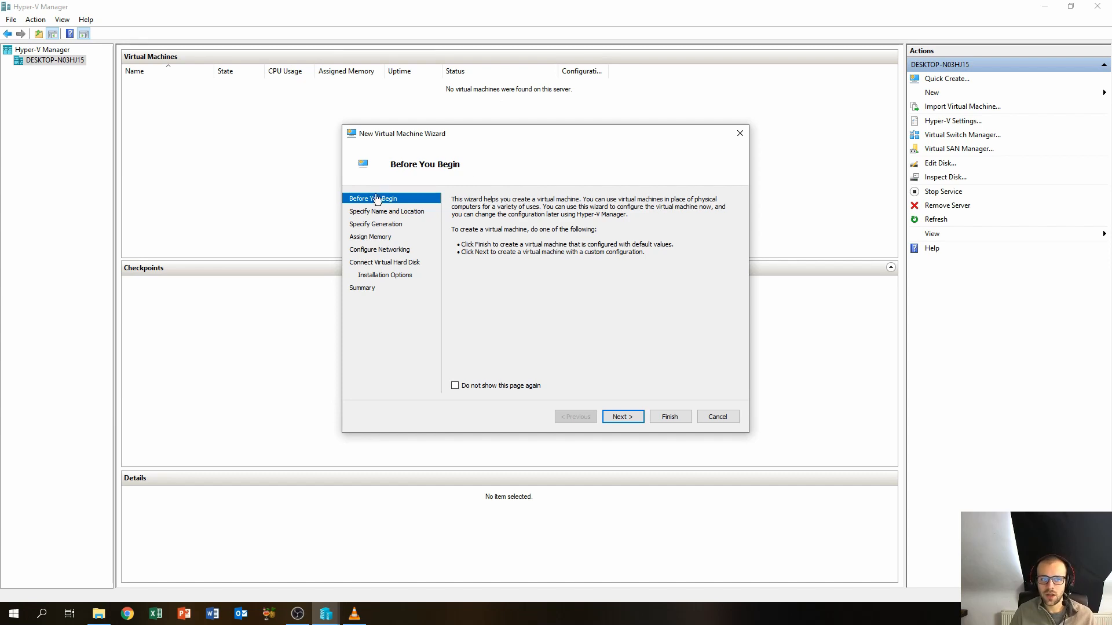
pyautogui.click(623, 417)
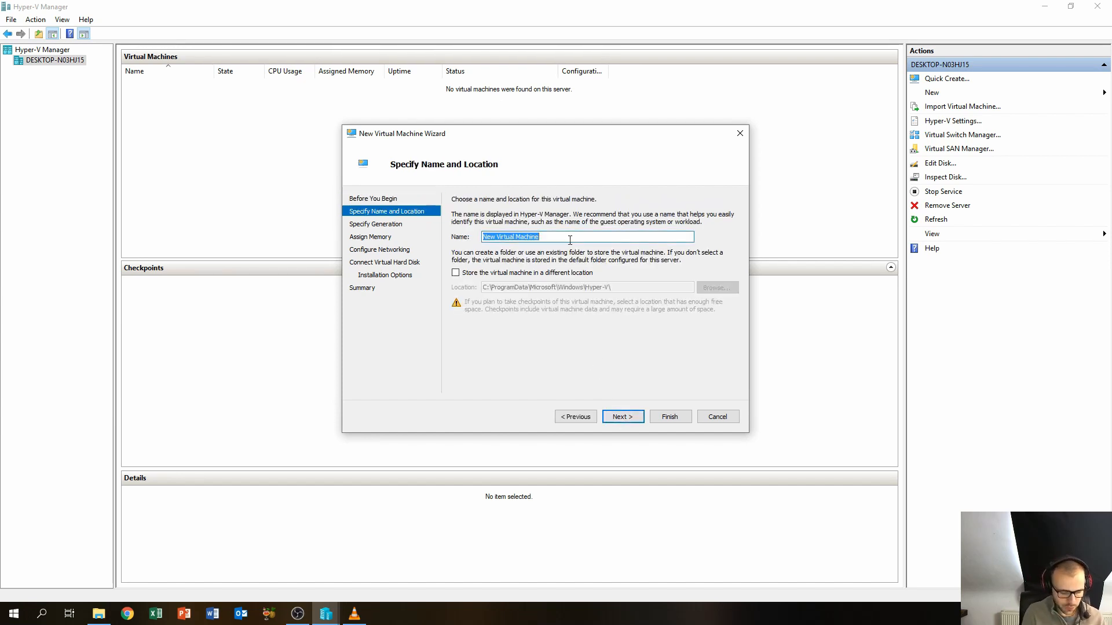
pyautogui.write('DEMO')
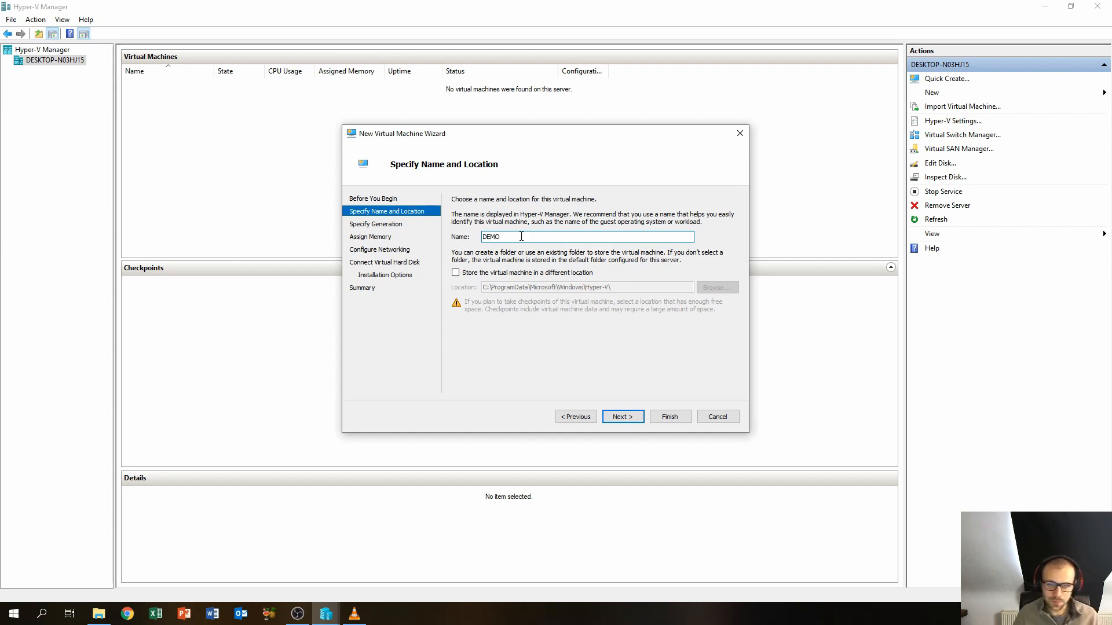
pyautogui.click(622, 417)
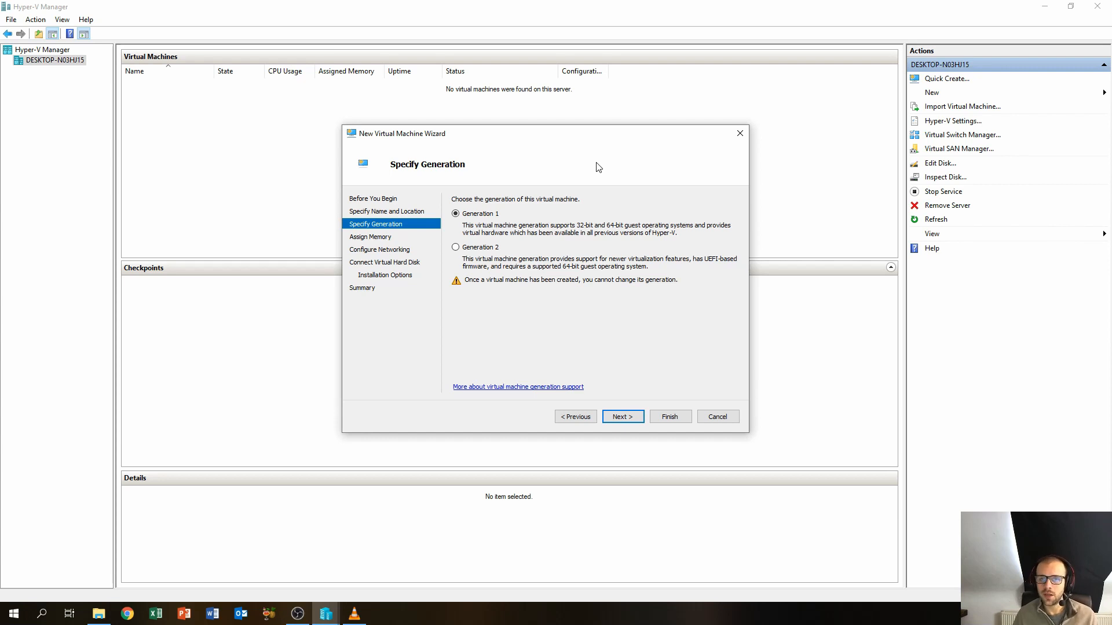
pyautogui.click(465, 249)
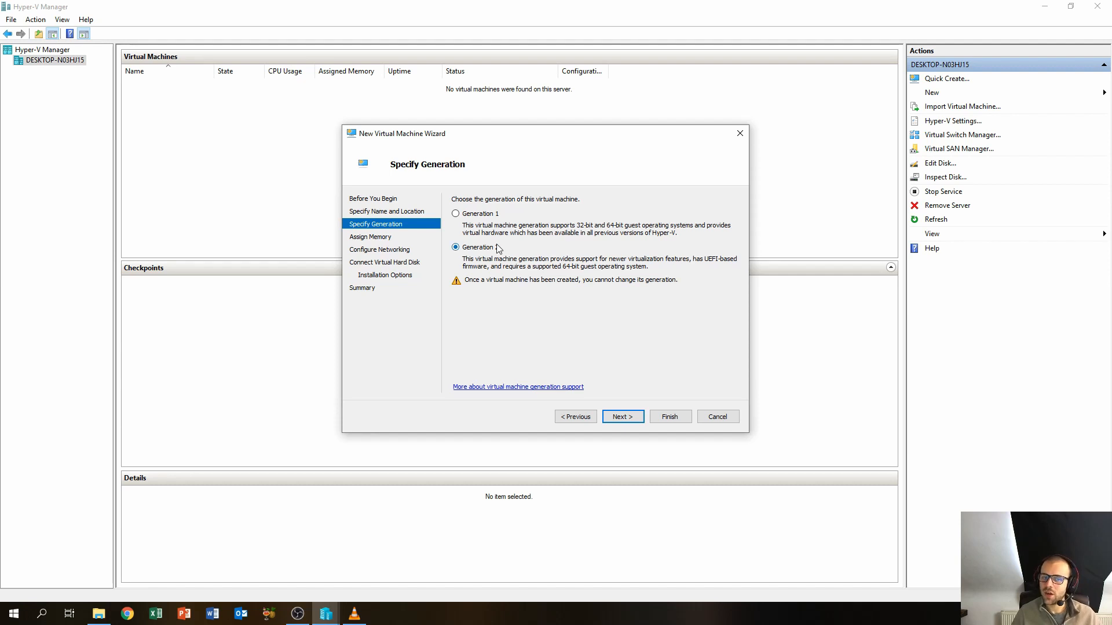
pyautogui.click(483, 214)
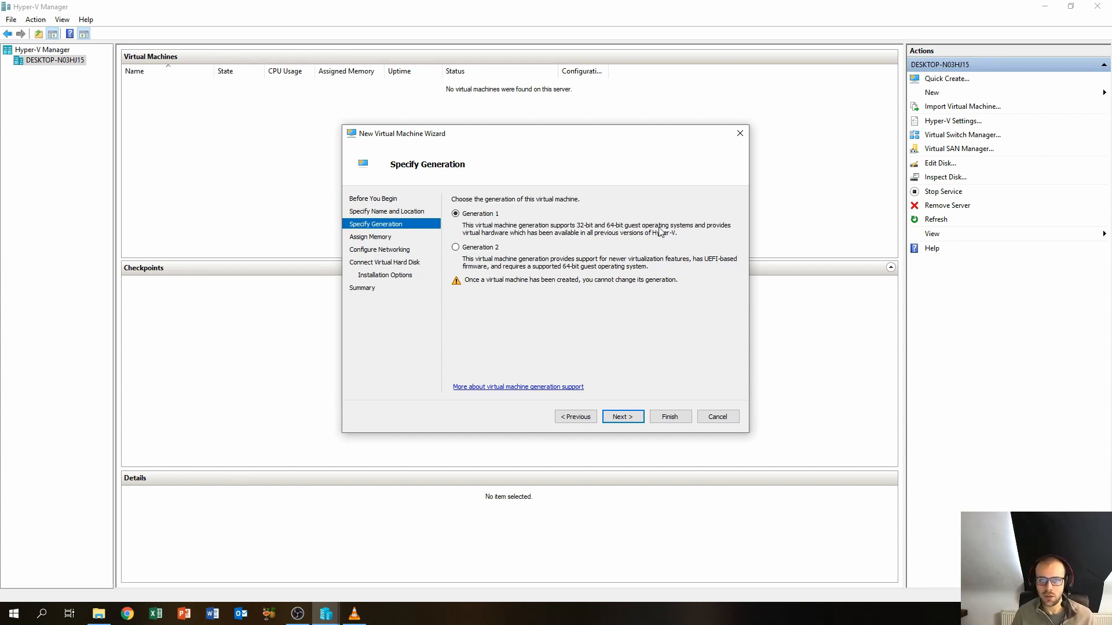
# Step: Assign 2048 MB of startup memory to the new virtual machine
pyautogui.click(621, 417)
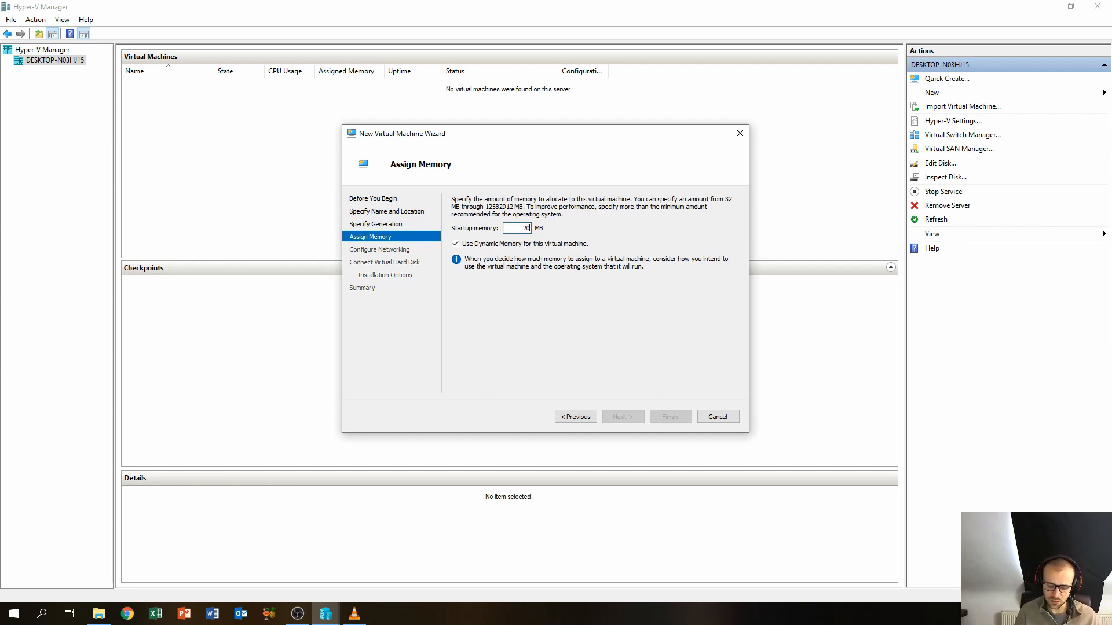
pyautogui.write('2048')
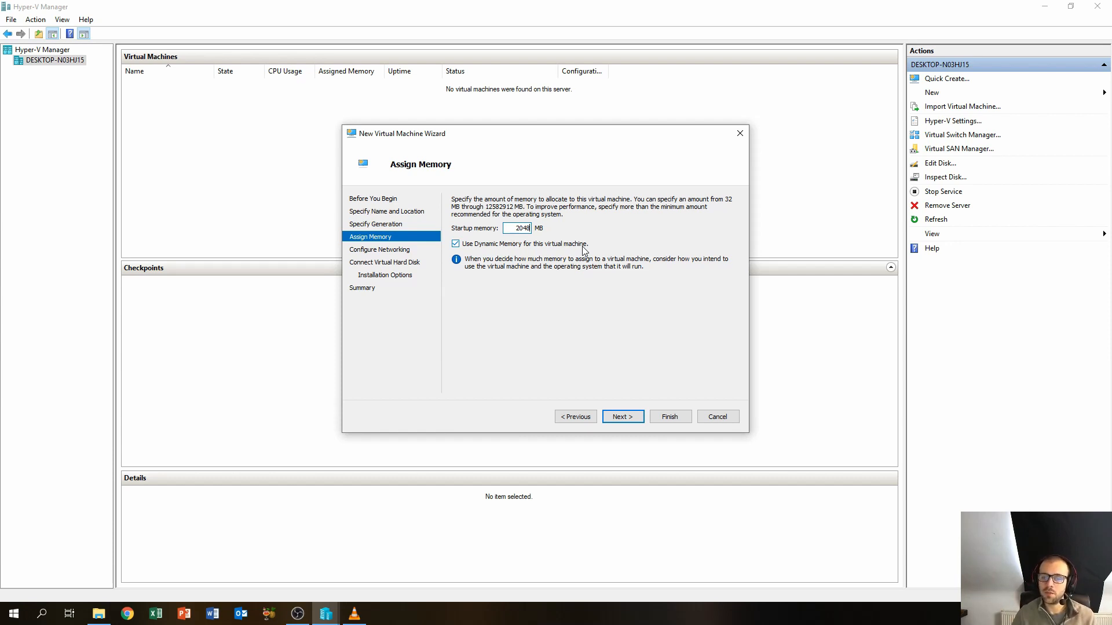
pyautogui.click(623, 417)
# Step: Connect the virtual machine's network adapter to New Virtual Switch
pyautogui.click(559, 223)
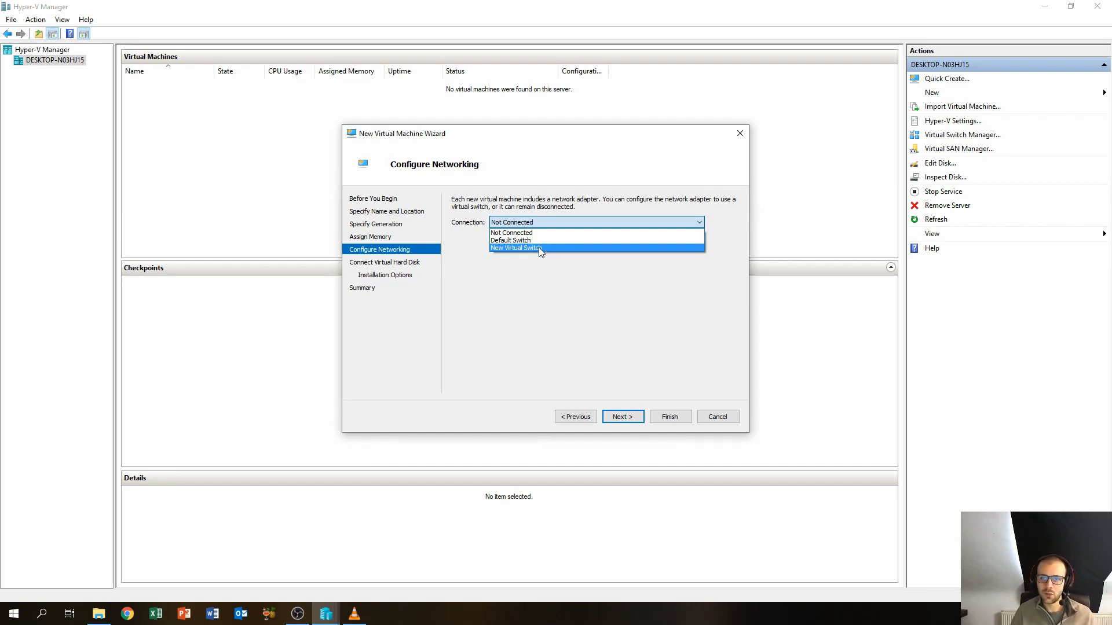
pyautogui.click(539, 248)
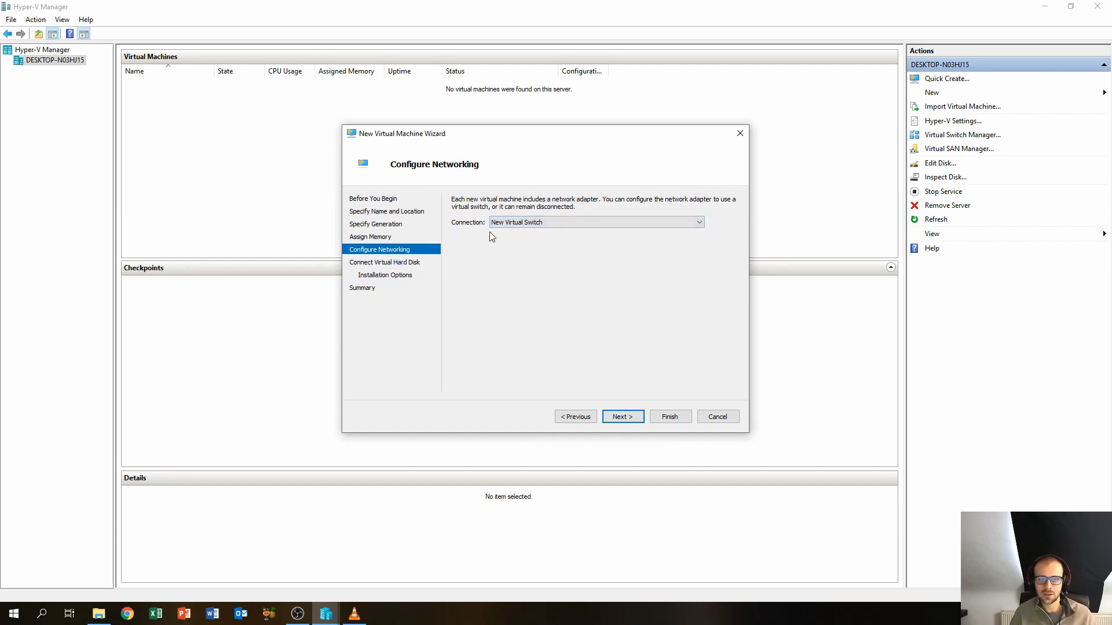
pyautogui.click(621, 416)
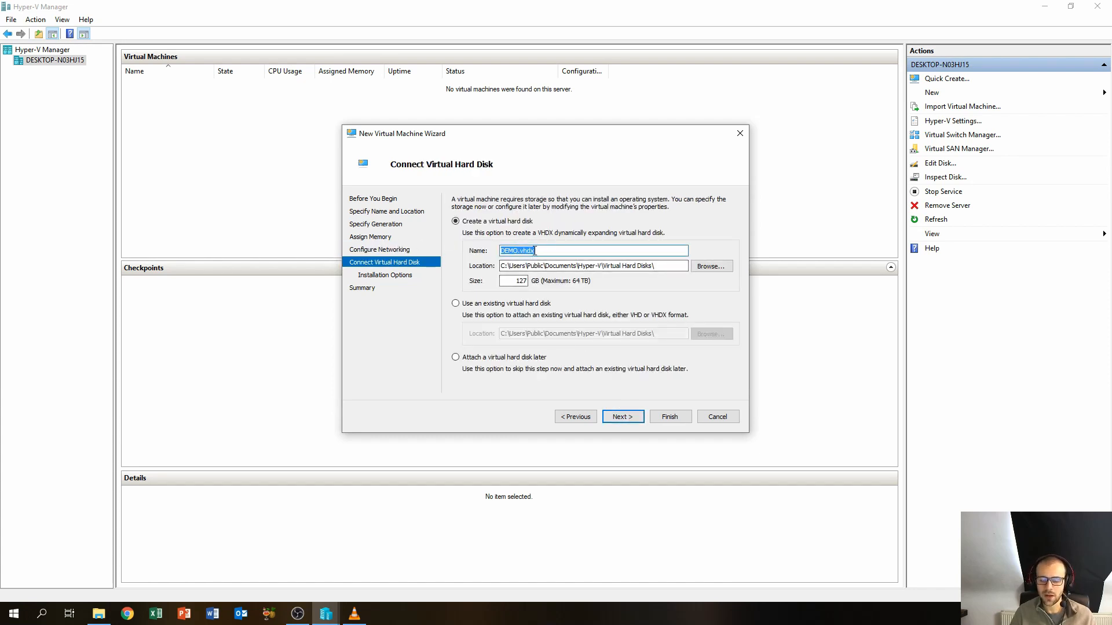
# Step: Create the DEMO.vhdx virtual hard disk in the default location with a size of 50 GB
pyautogui.press('Tab')
pyautogui.press('Tab')
pyautogui.press('Tab')
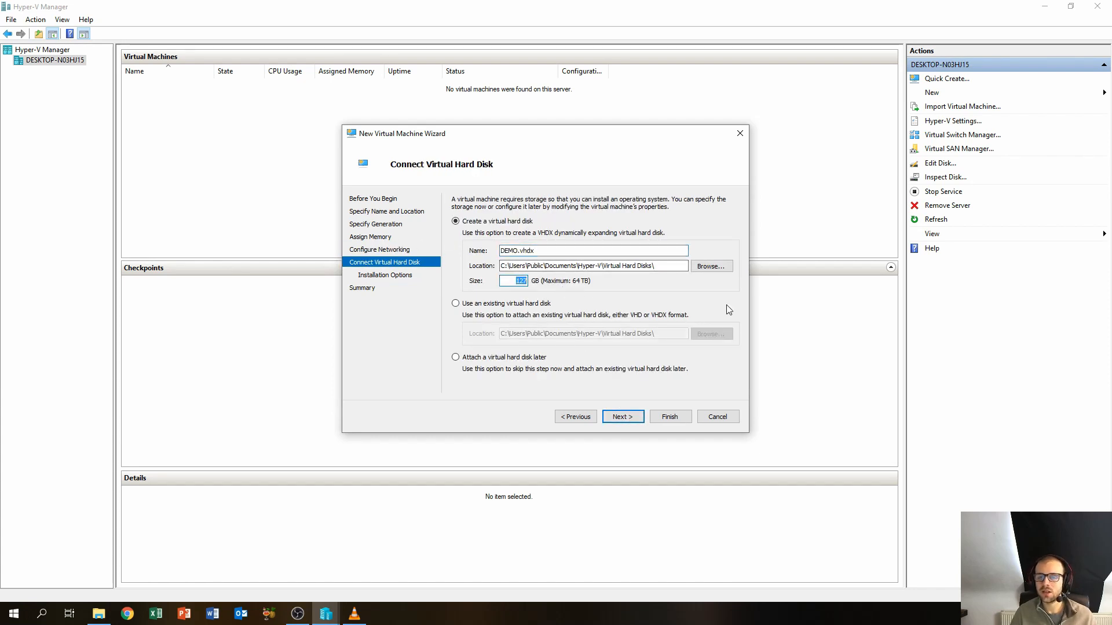
pyautogui.click(550, 248)
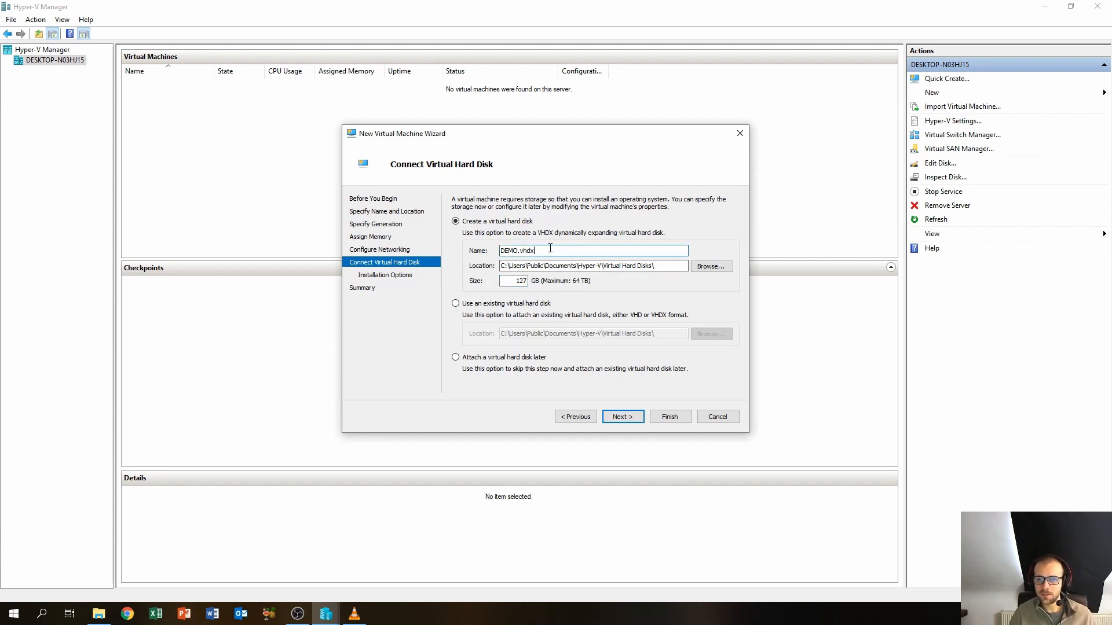
pyautogui.moveTo(515, 282); pyautogui.dragTo(602, 302)
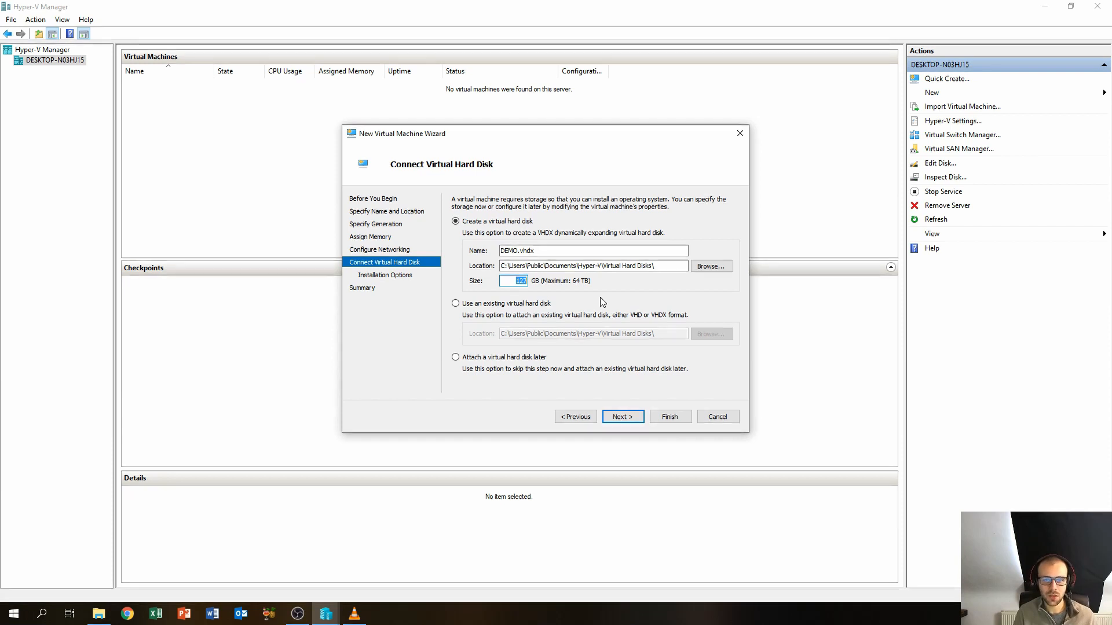
pyautogui.write('0')
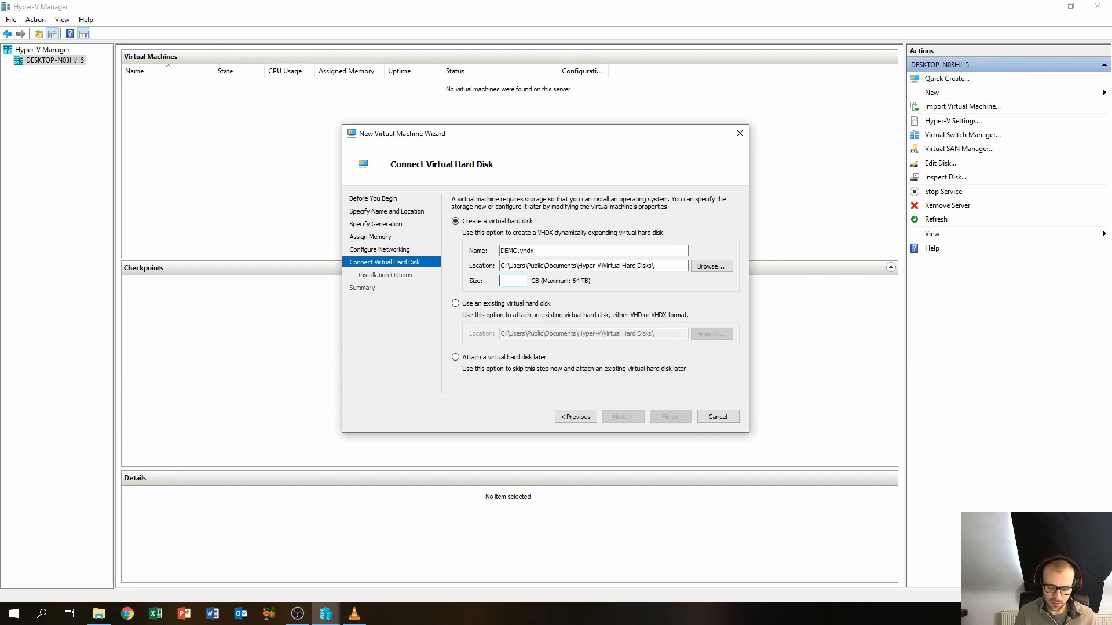
pyautogui.write('50')
pyautogui.click(630, 418)
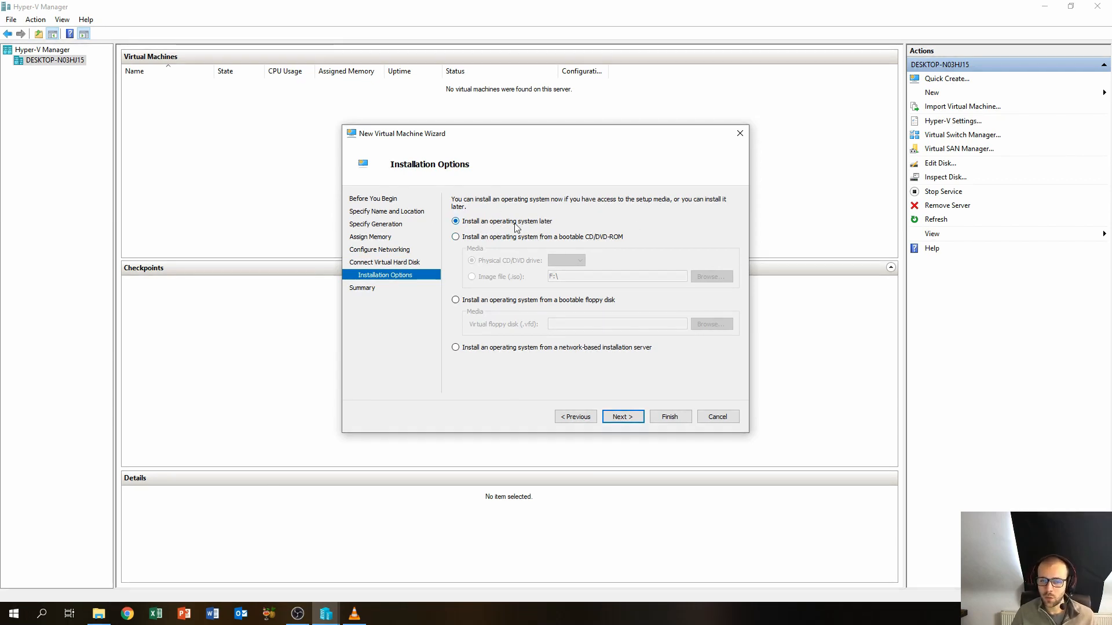
# Step: Set the operating system to install from the Windows10.iso image file on the F: drive, and finish creating the virtual machine
pyautogui.click(465, 240)
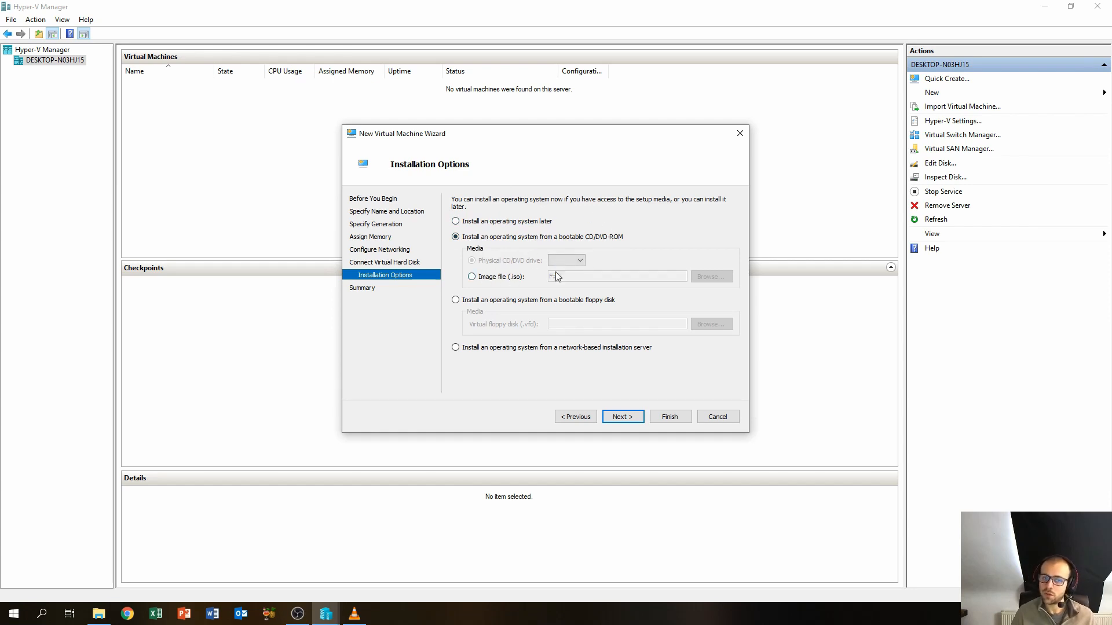
pyautogui.click(479, 277)
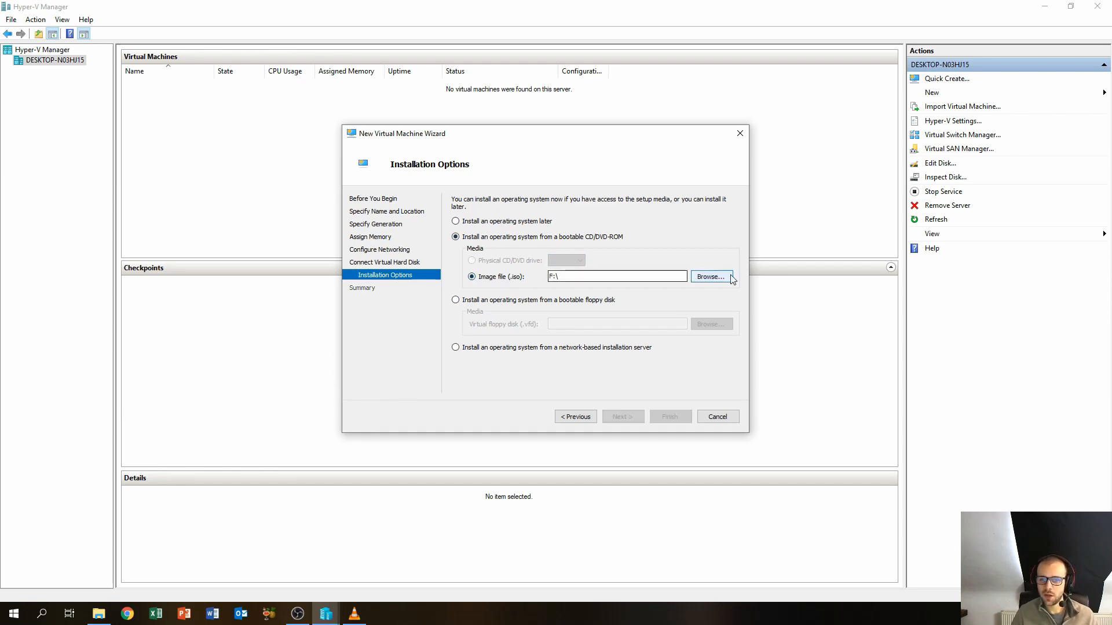
pyautogui.click(712, 277)
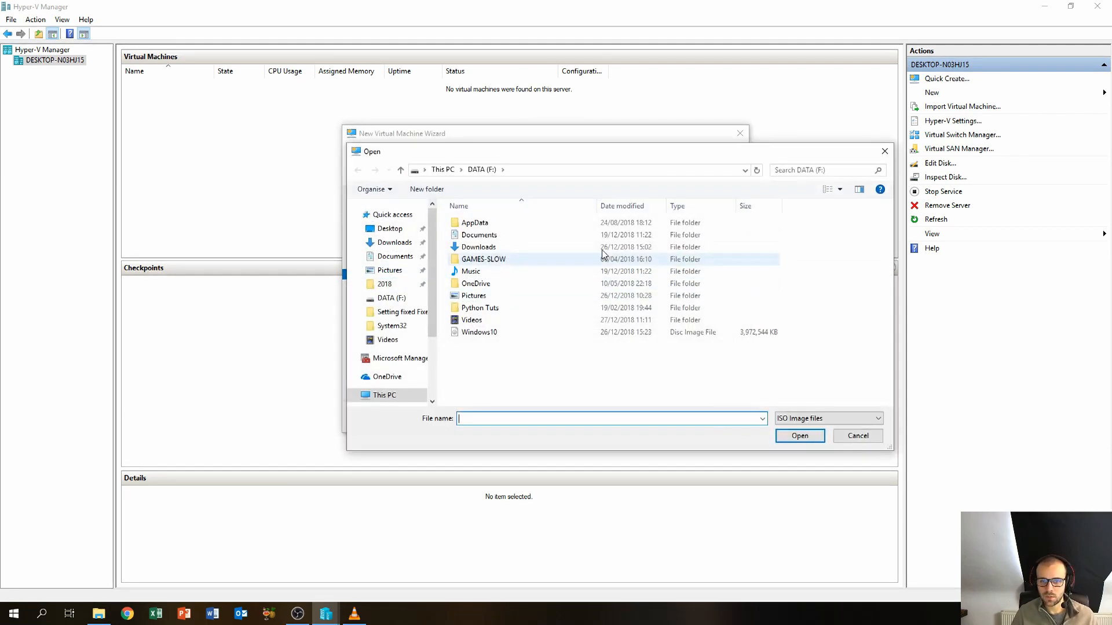
pyautogui.doubleClick(497, 333)
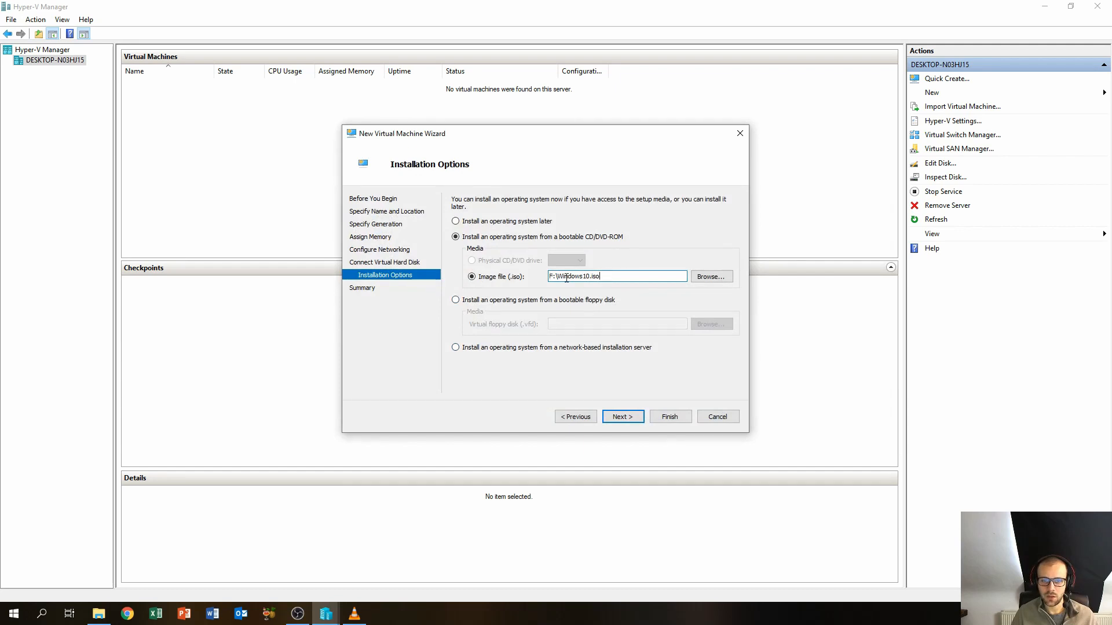
pyautogui.click(624, 417)
pyautogui.click(669, 417)
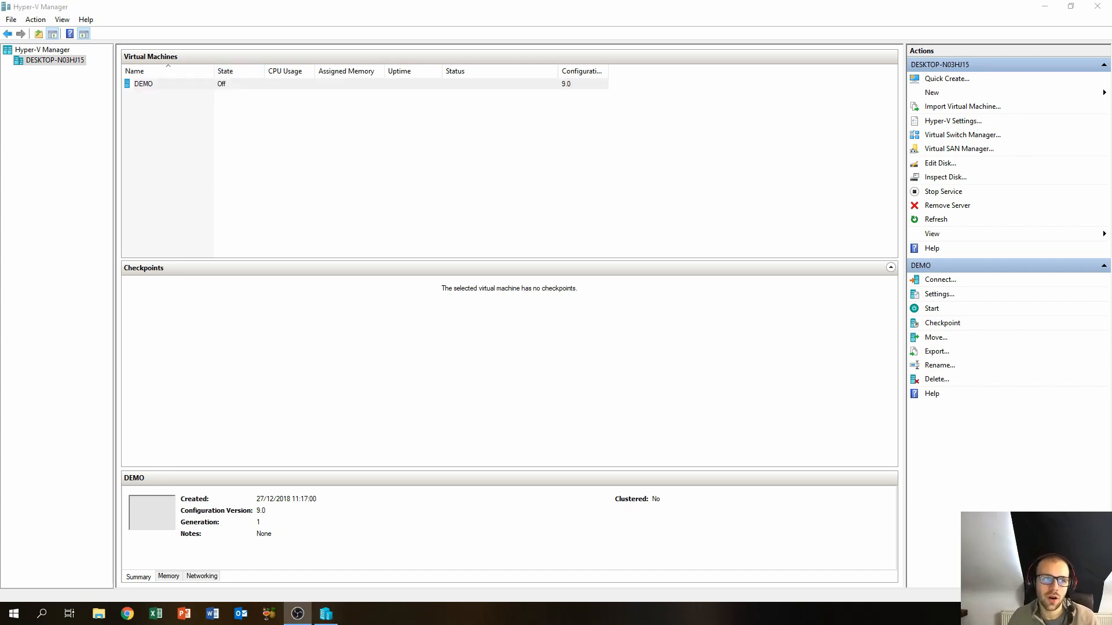
# Step: Connect to the DEMO virtual machine and start it, repositioning its connection window
pyautogui.click(169, 87)
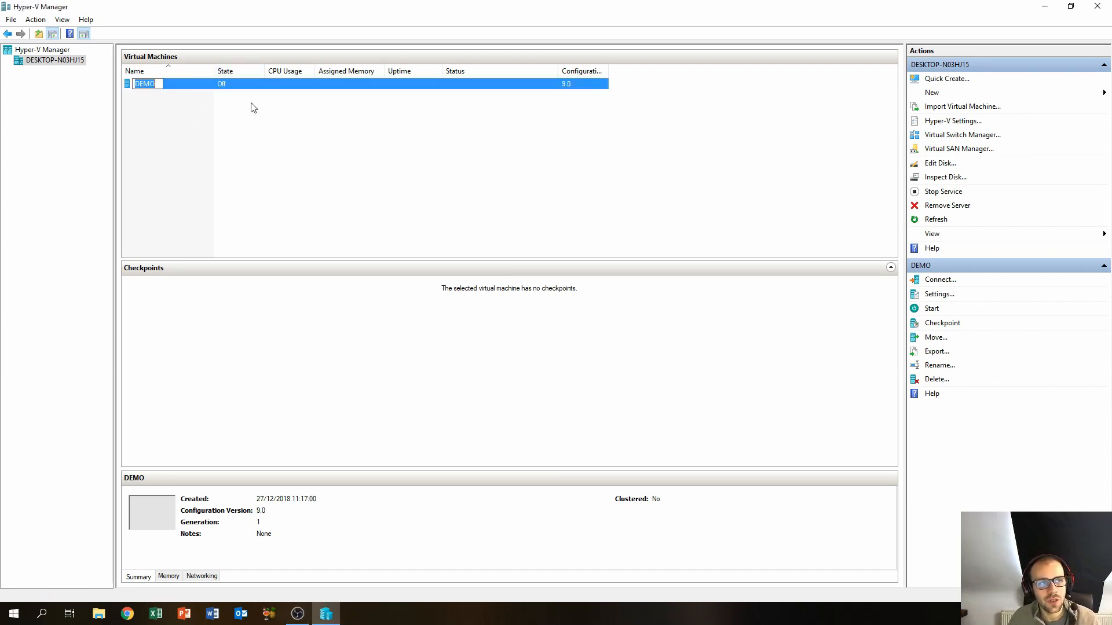
pyautogui.click(171, 102)
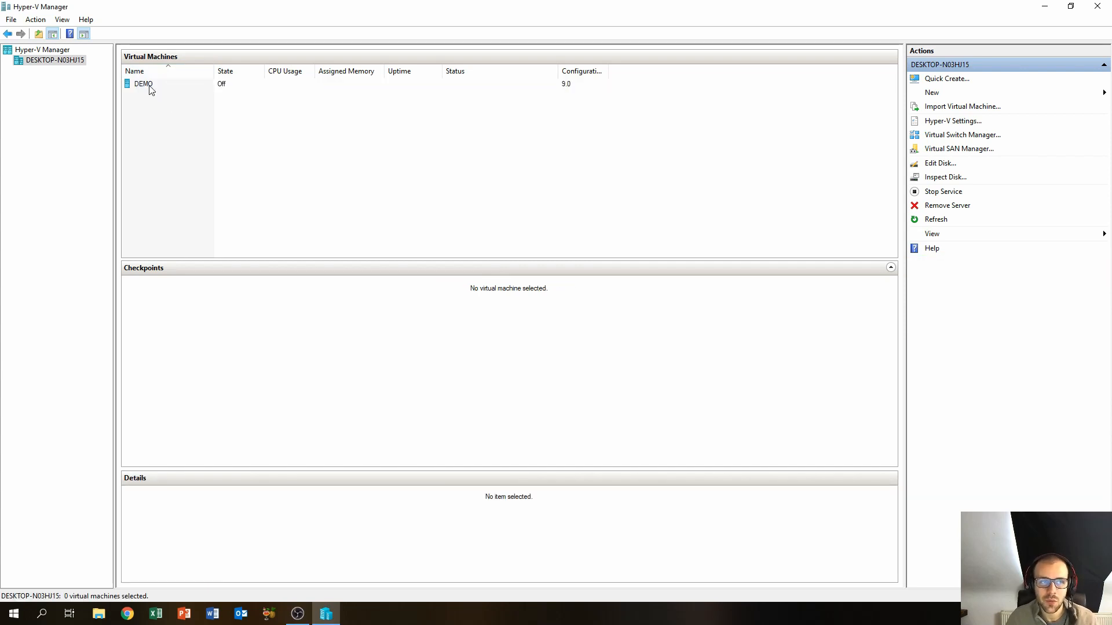
pyautogui.doubleClick(147, 85)
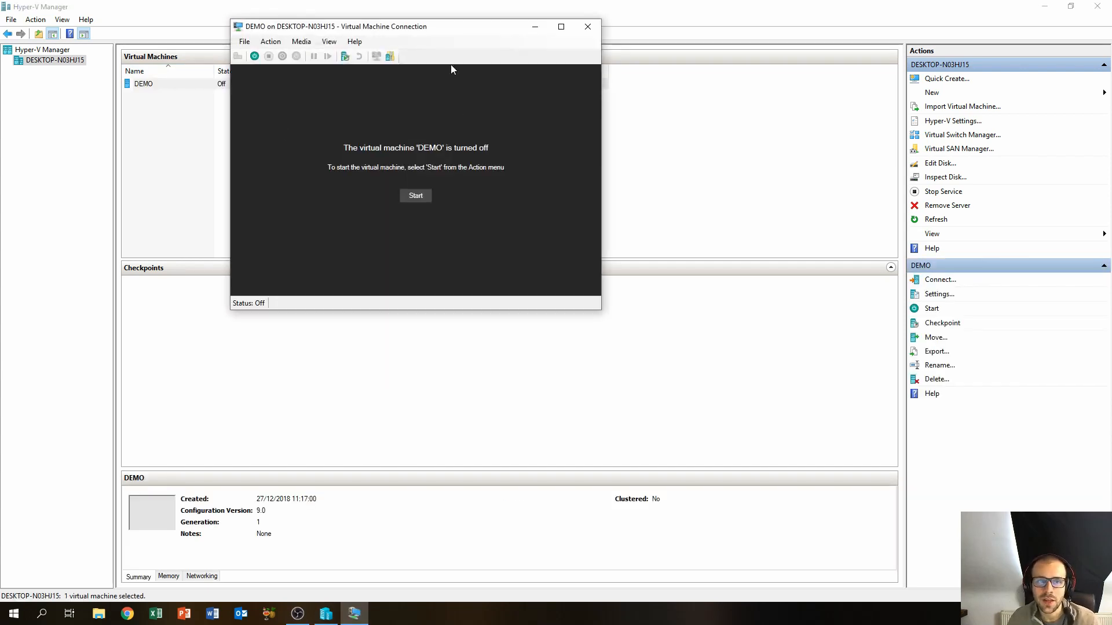
pyautogui.moveTo(428, 28); pyautogui.dragTo(450, 84)
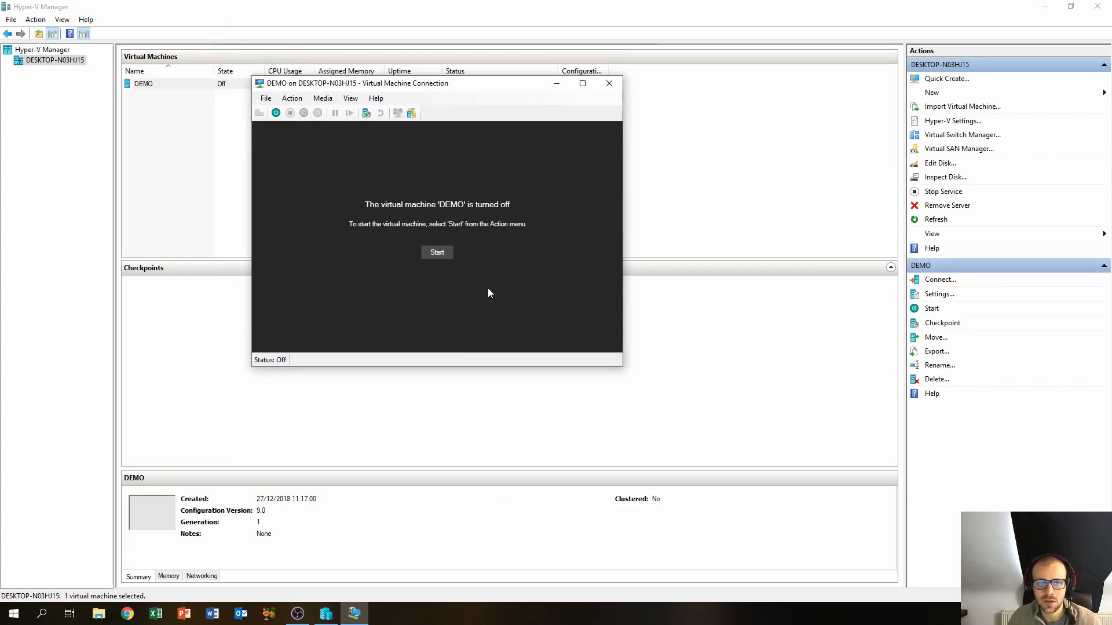
pyautogui.click(435, 253)
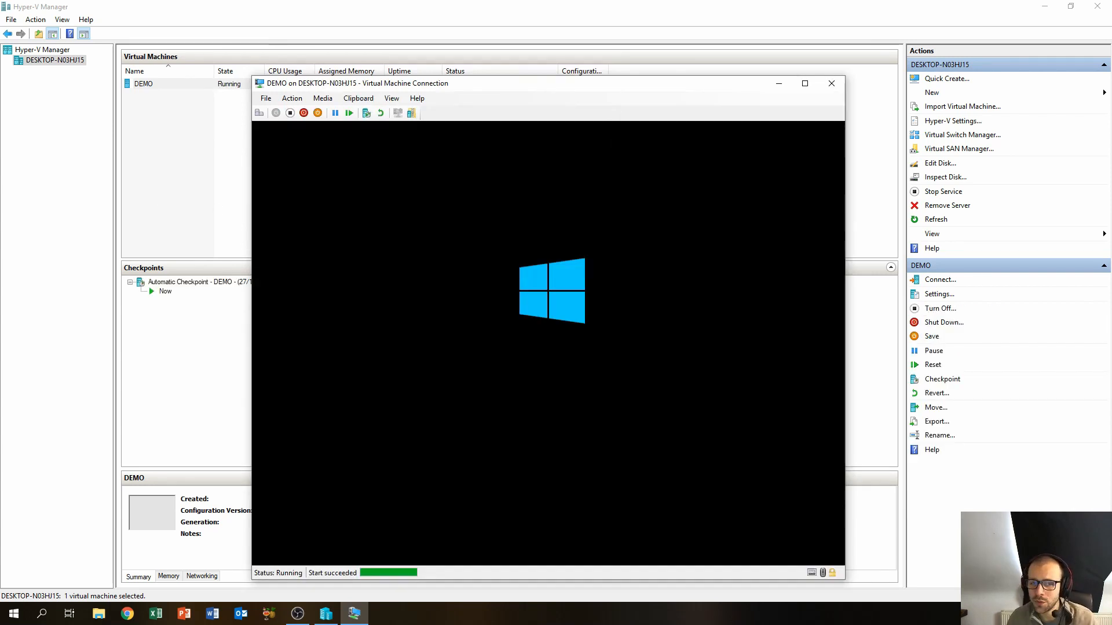
pyautogui.moveTo(555, 91); pyautogui.dragTo(532, 51)
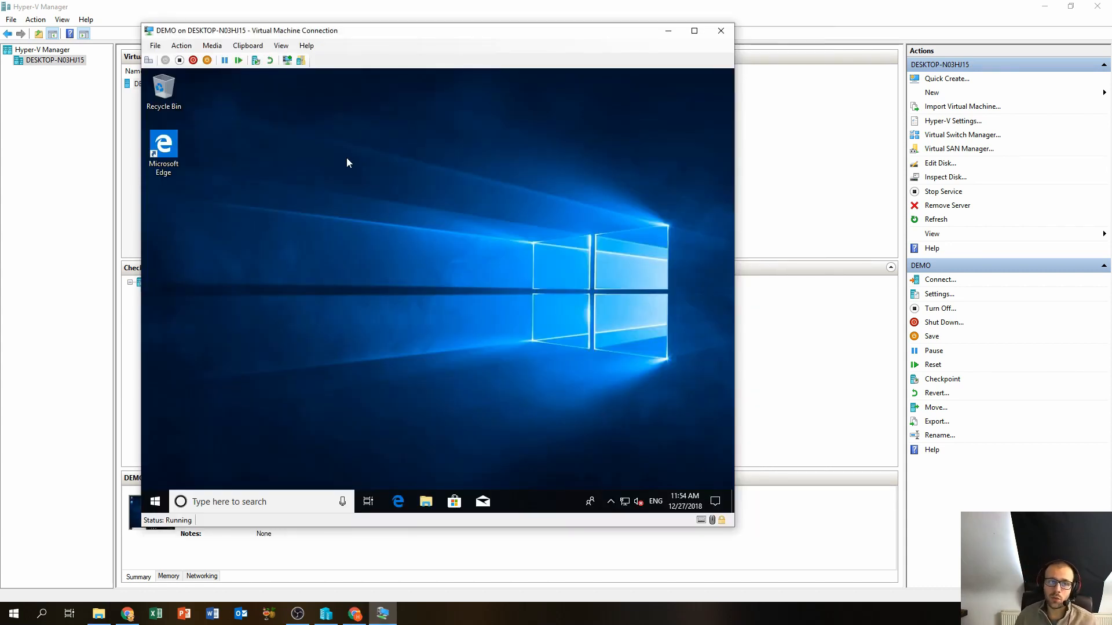
# Step: Eject Windows10.iso from the DEMO virtual machine's DVD drive
pyautogui.click(220, 51)
pyautogui.moveTo(225, 58)
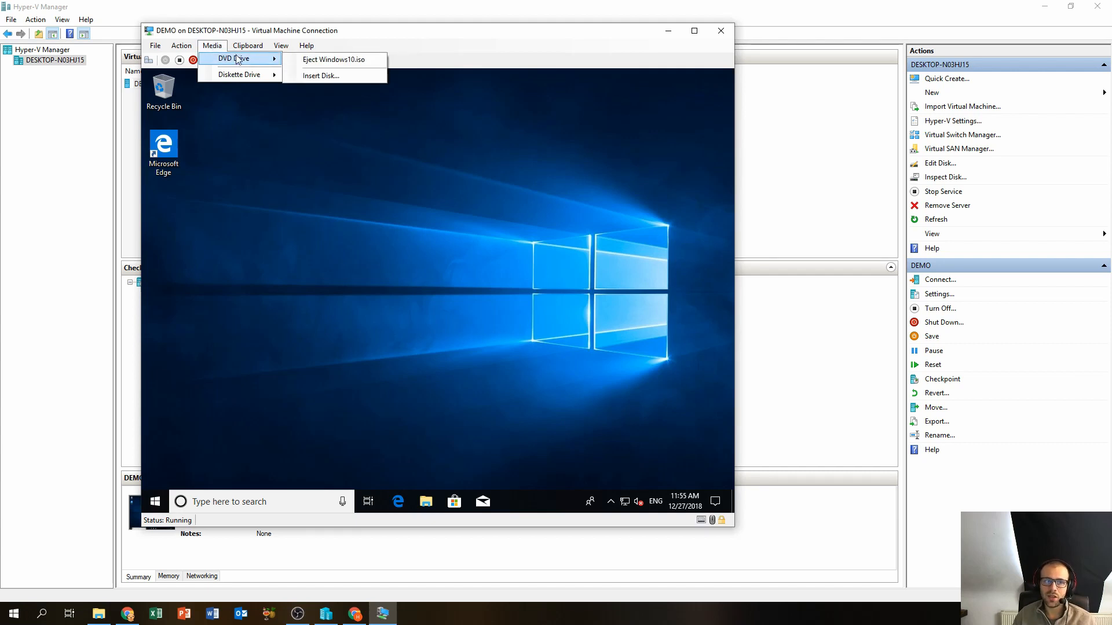
pyautogui.click(344, 61)
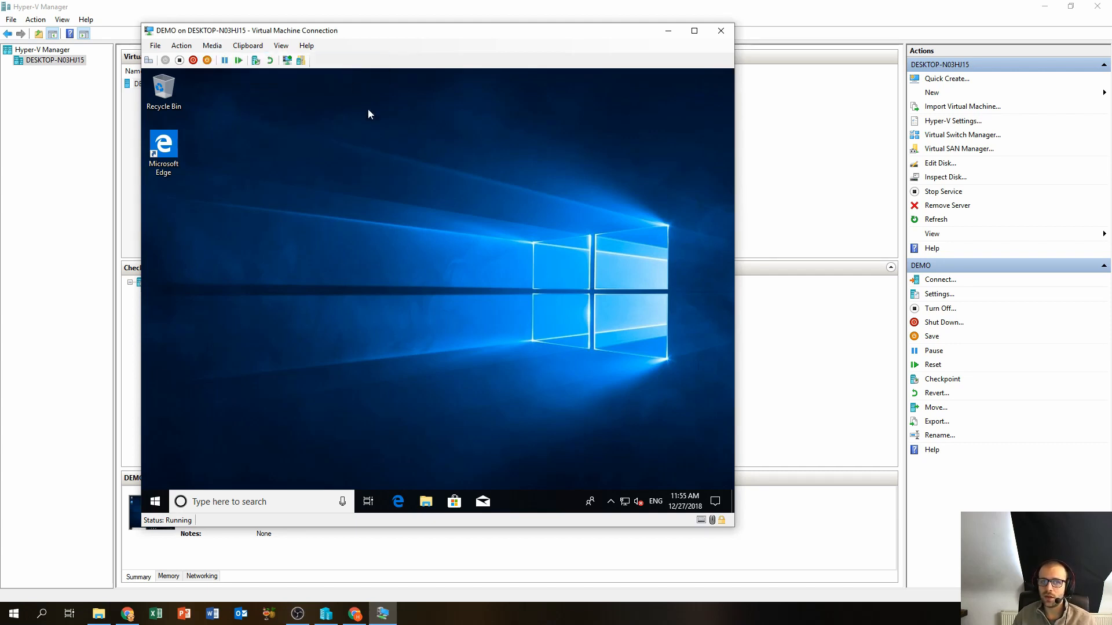